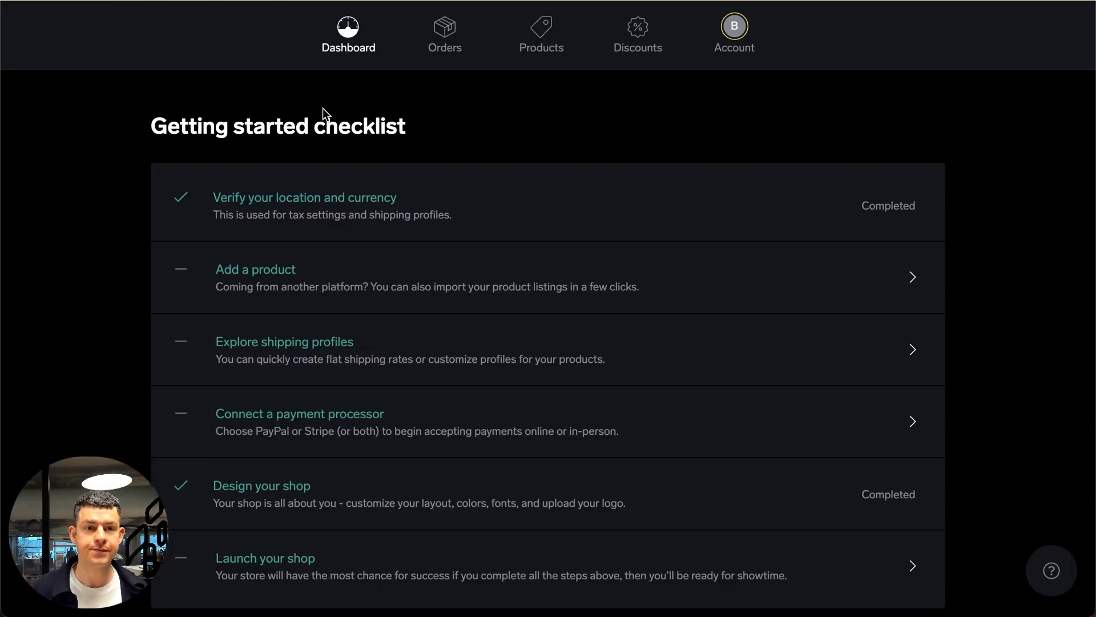
Go to the Account page and launch the Design editor for the BlogHandy Demo shop.
left_click(742, 39)
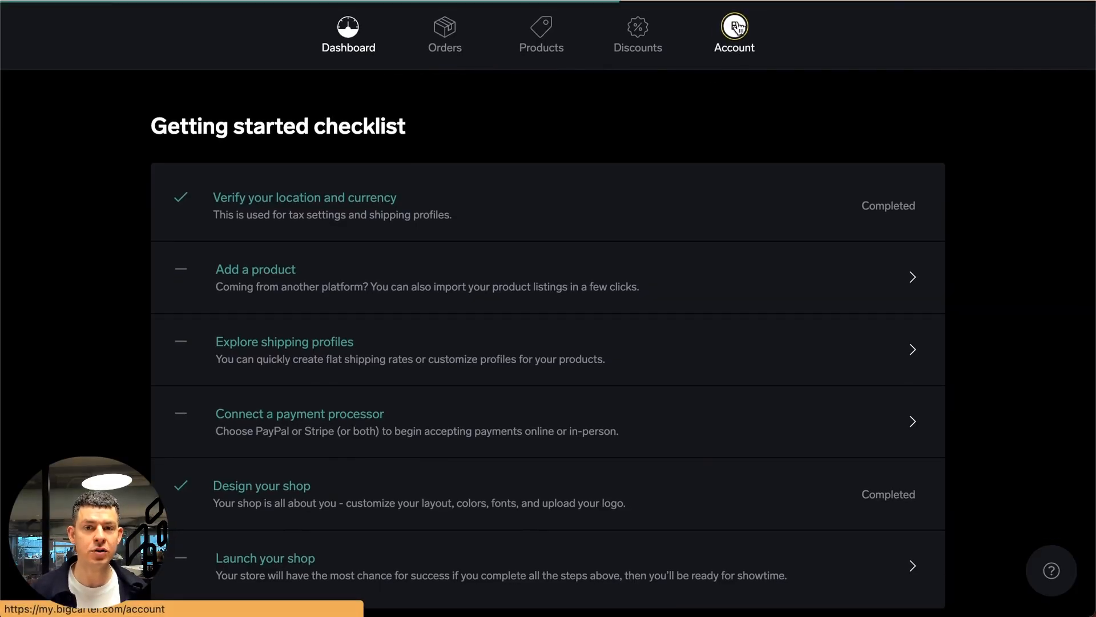
scroll(704, 246, "down", 3)
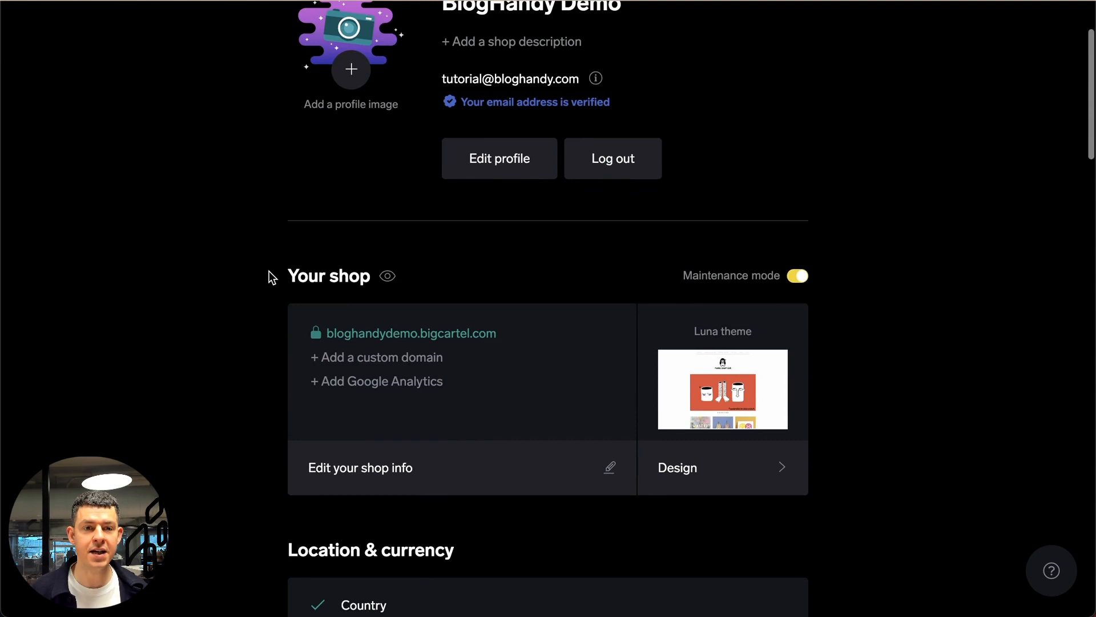
scroll(481, 427, "down", 1)
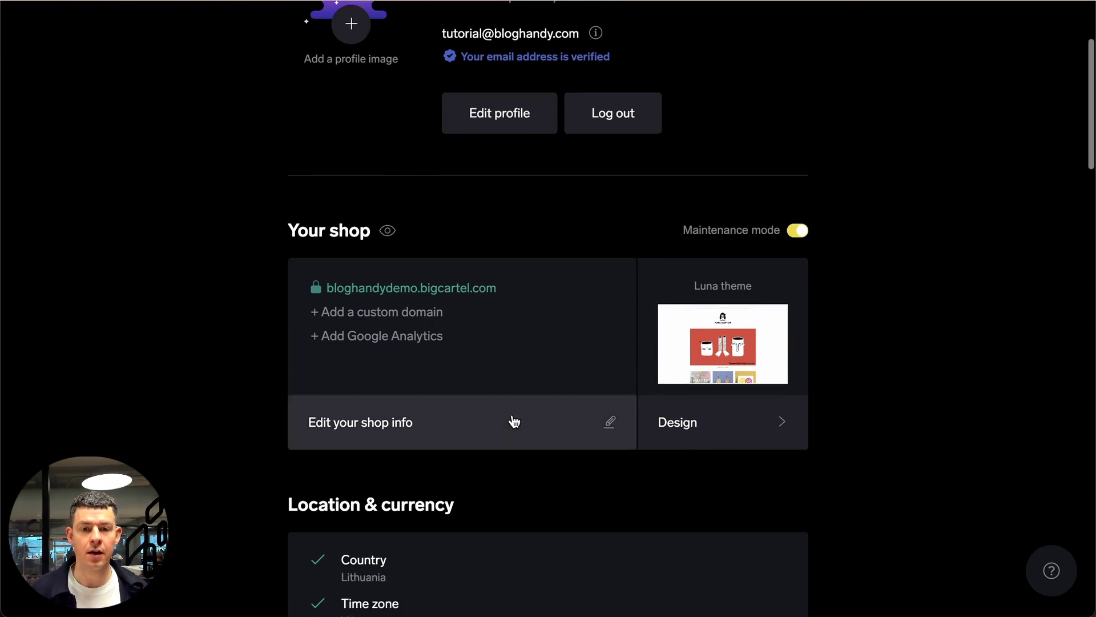
left_click(766, 440)
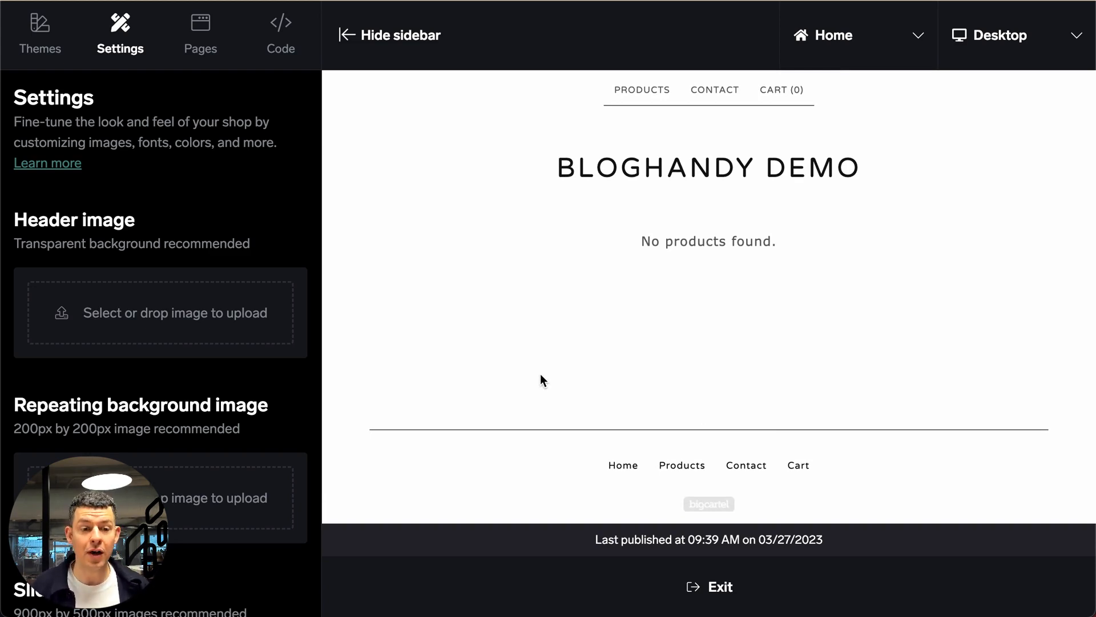
Add a new custom page named Blog and switch its body to the Edit HTML view.
left_click(192, 50)
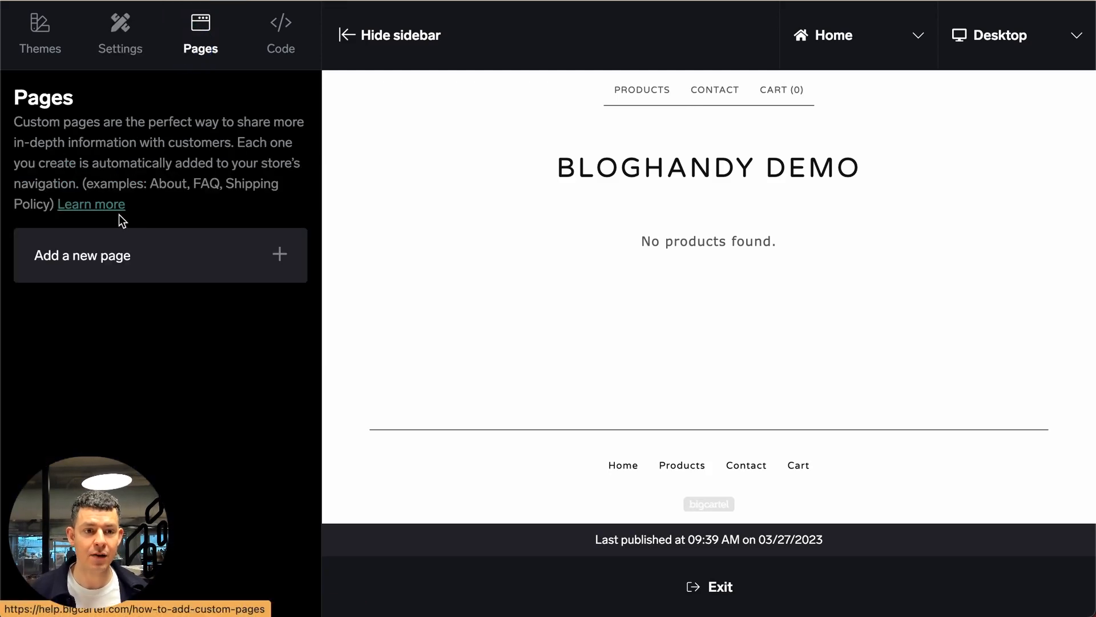
left_click(249, 255)
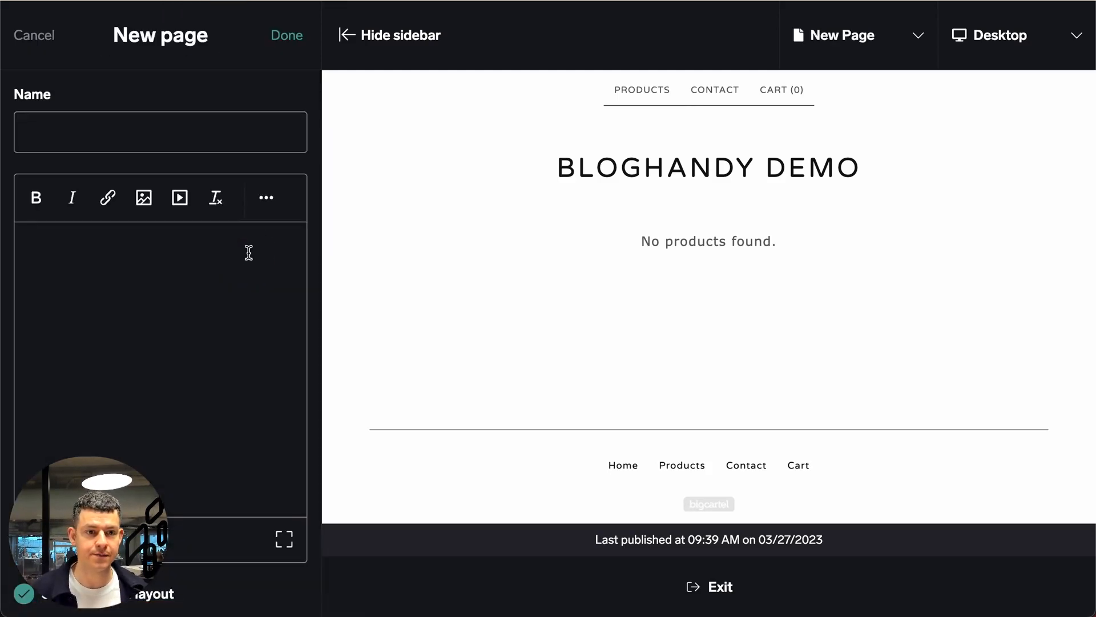
left_click(158, 135)
type("Bl")
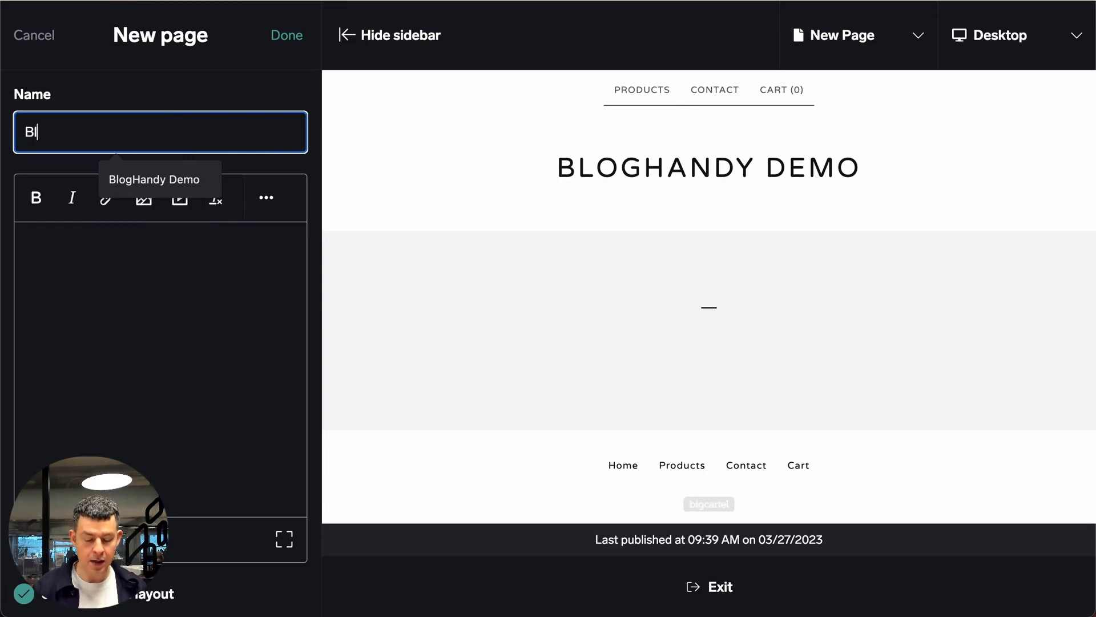
type("og")
left_click(141, 436)
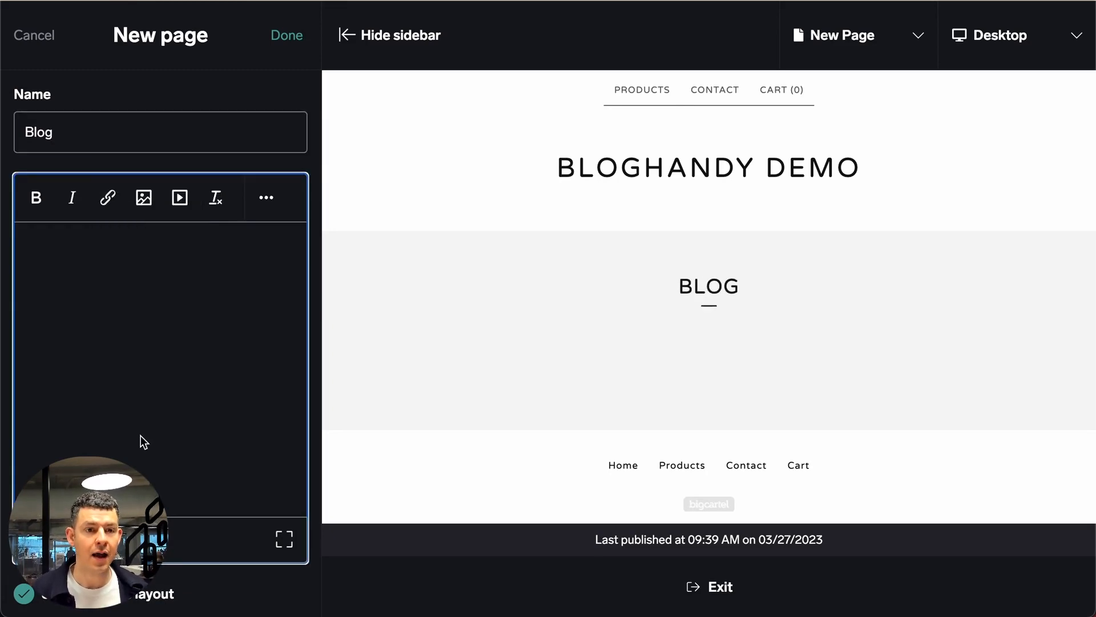
left_click(267, 199)
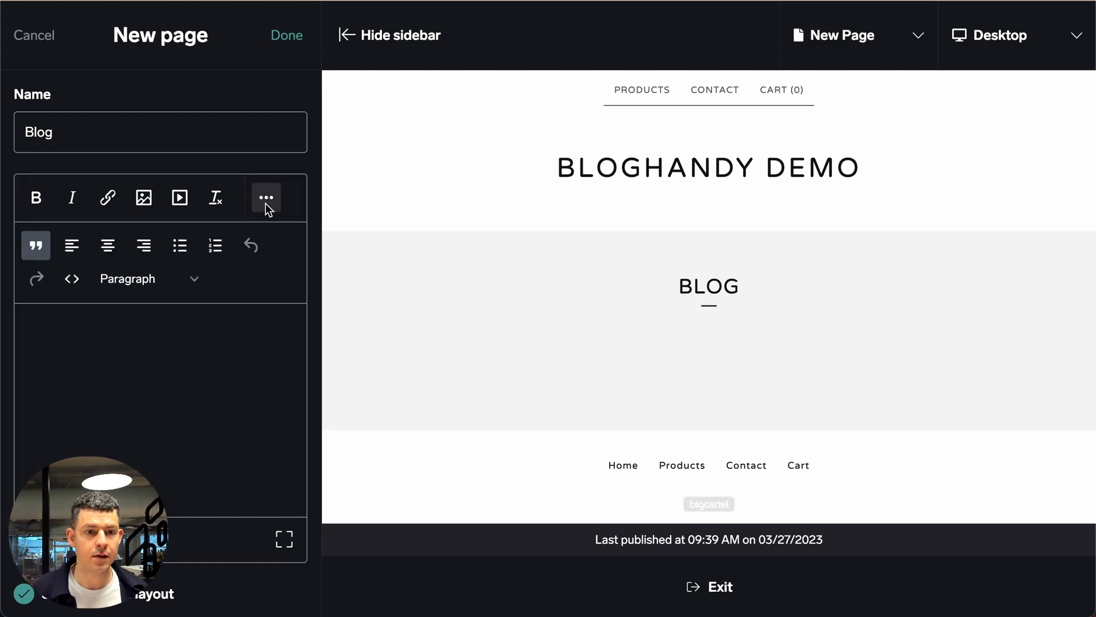
left_click(72, 279)
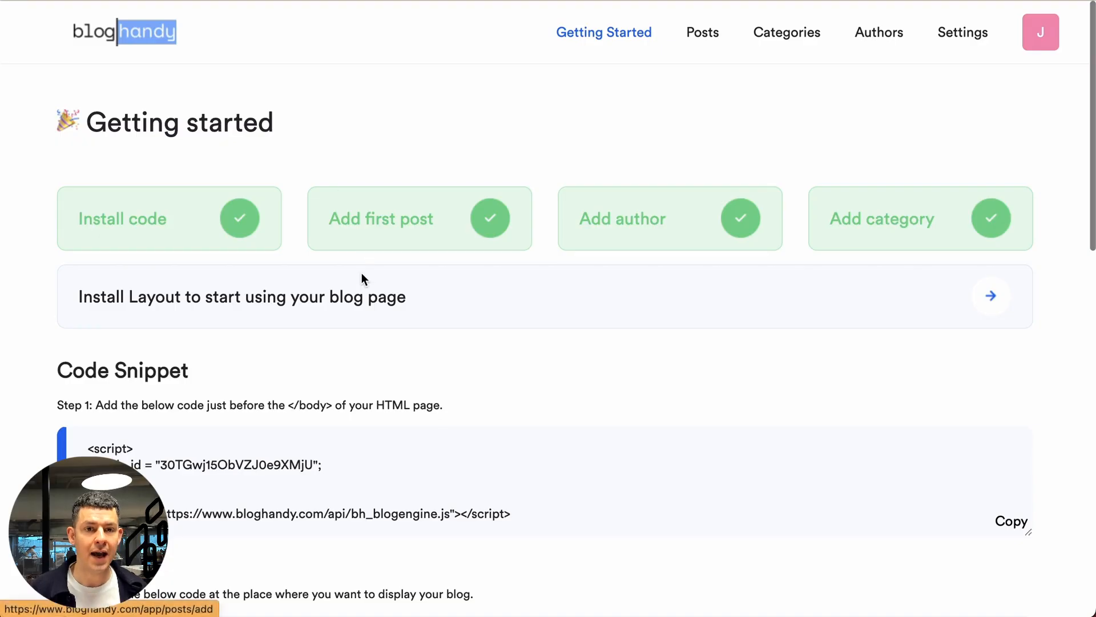
scroll(712, 161, "down", 1)
Paste the BlogHandy Step 1 script snippet into the Blog page's HTML.
left_click(432, 405)
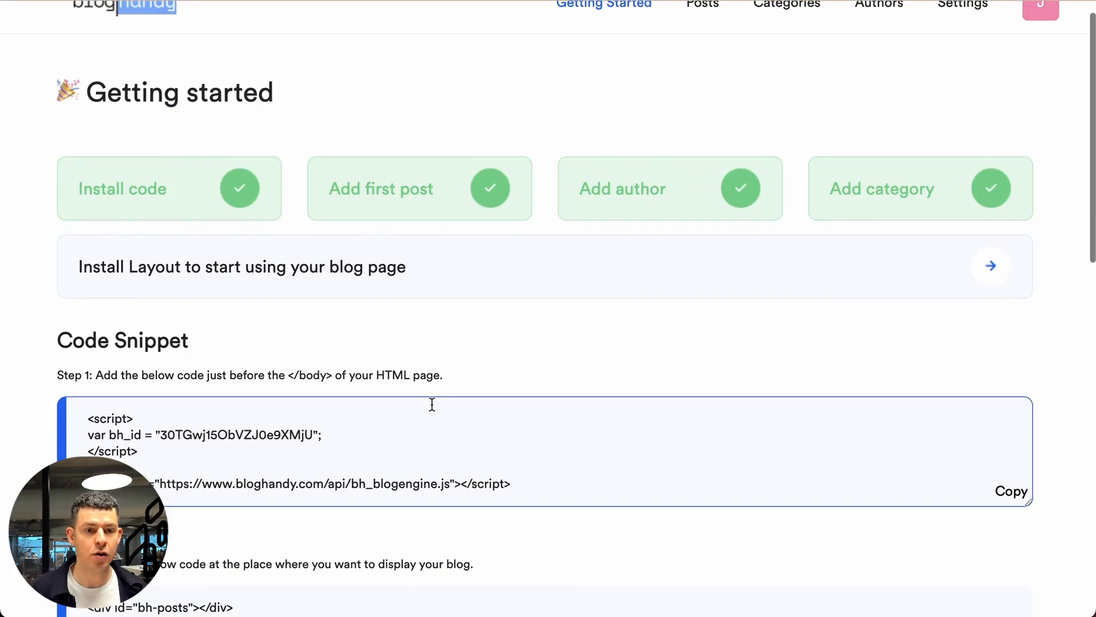
left_click(1011, 491)
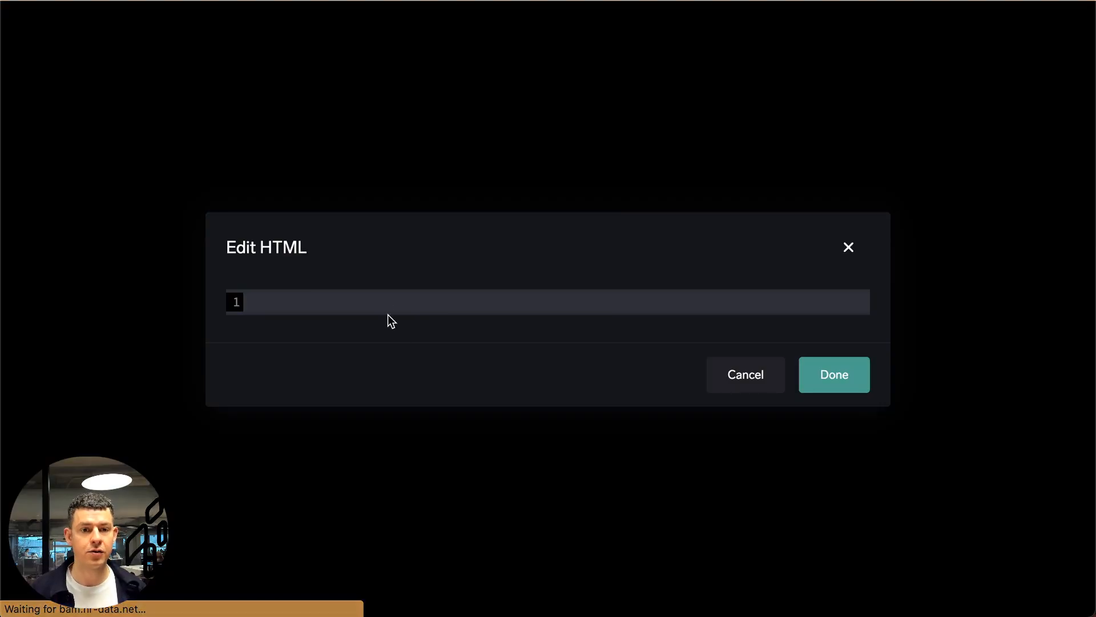
left_click(389, 306)
type("<script> var bh_id = \"30TGwj15ObVZJ0e9XMjU\"; </script>  <script src=\"https://www.bloghandy.com/api/bh_blogengine.js\"></script>")
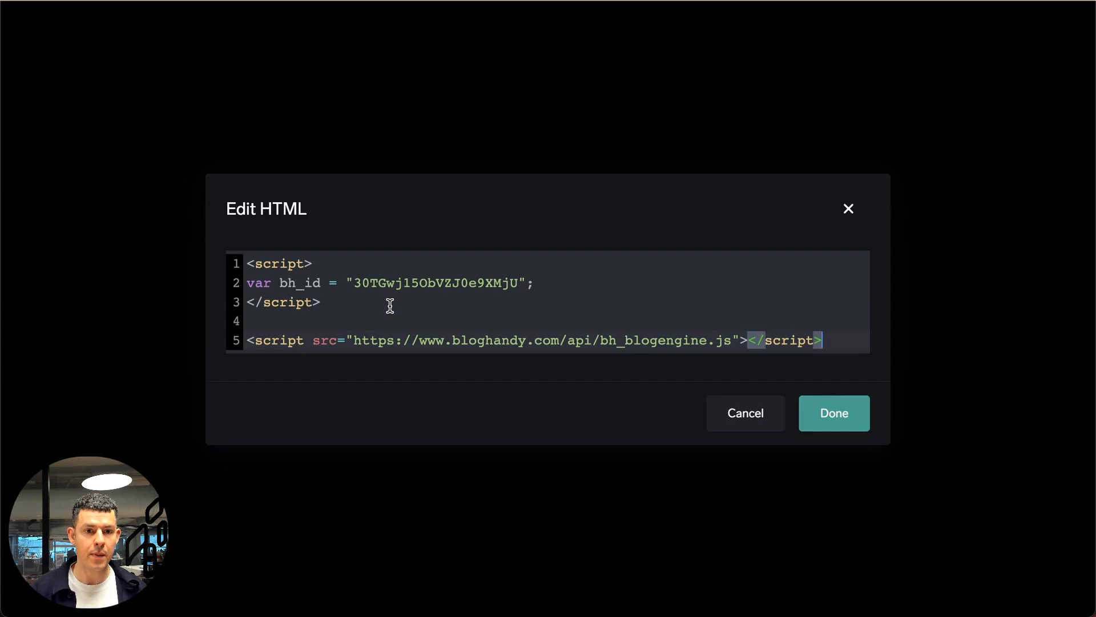
key("Return")
key("Return")
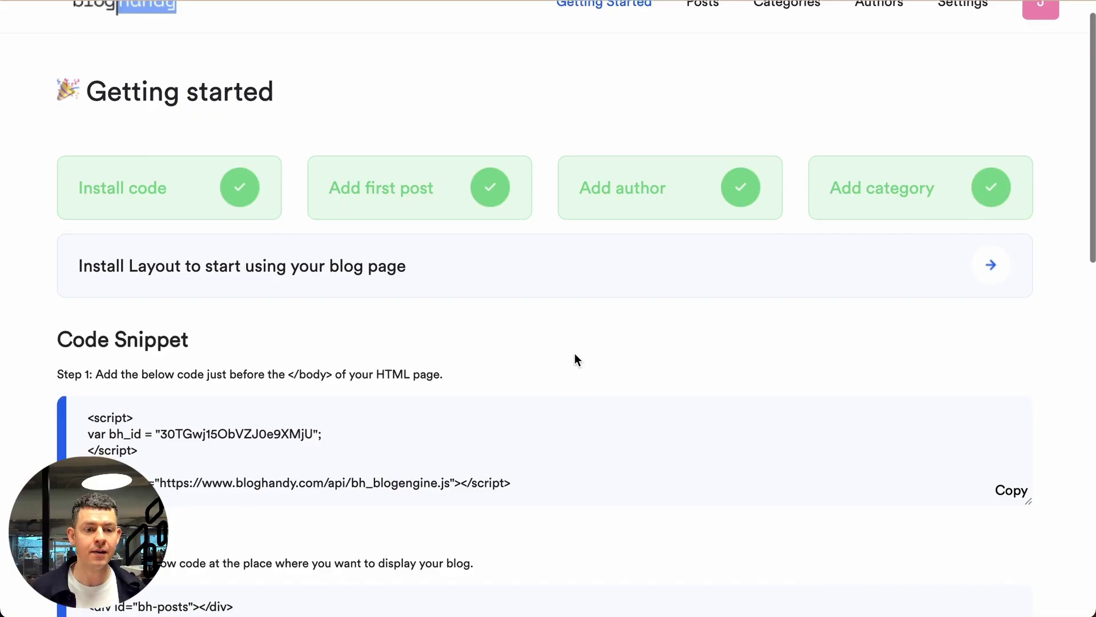
scroll(574, 353, "down", 3)
Paste the Step 2 posts container code below it and apply the HTML with Done.
left_click(1010, 367)
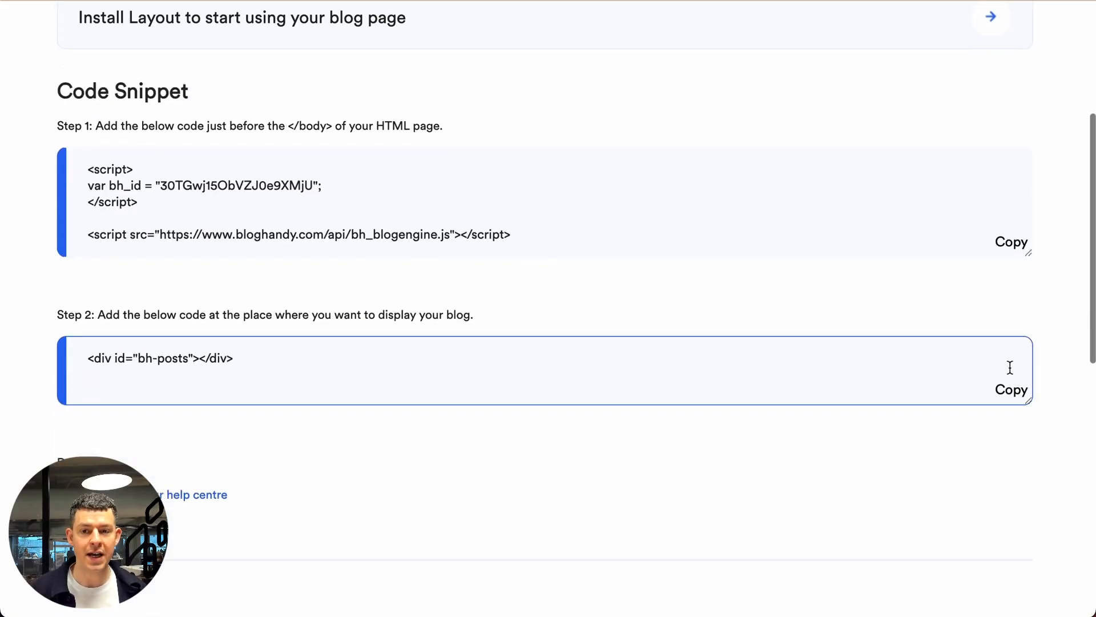
left_click(1012, 390)
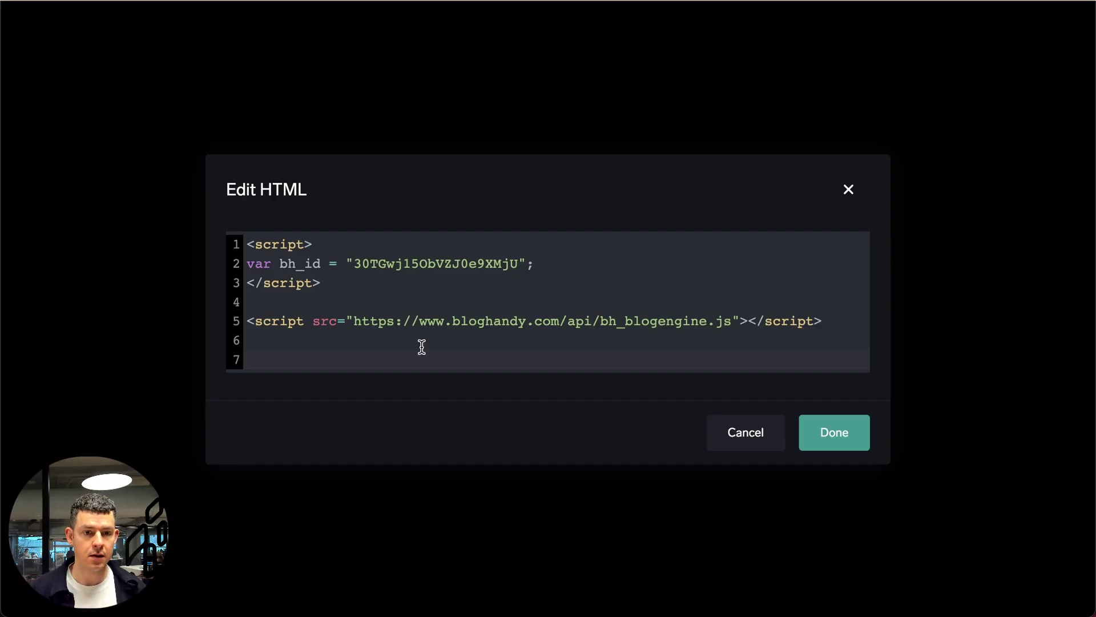
left_click(422, 360)
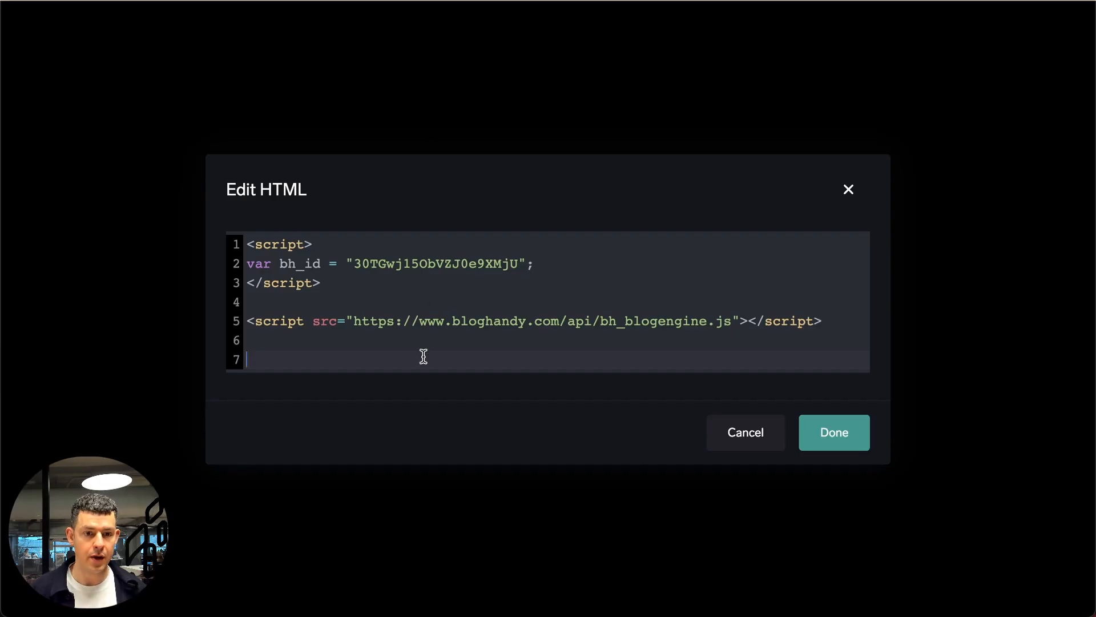
key("ctrl+v")
left_click(834, 432)
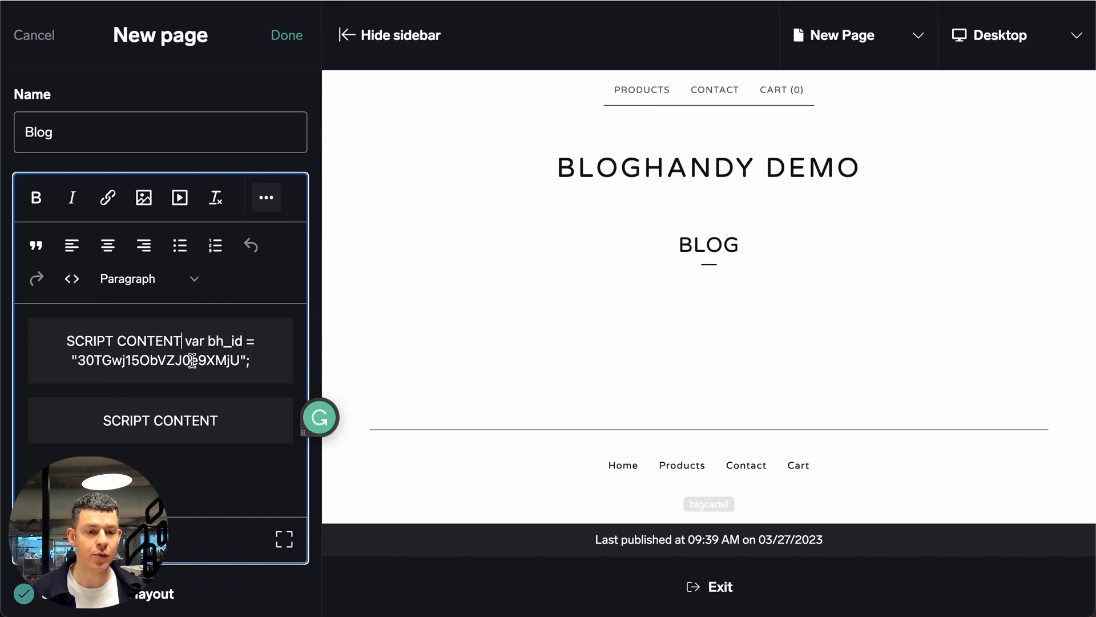
Save the Blog page so it is listed among the shop's pages, unpublished.
left_click(420, 317)
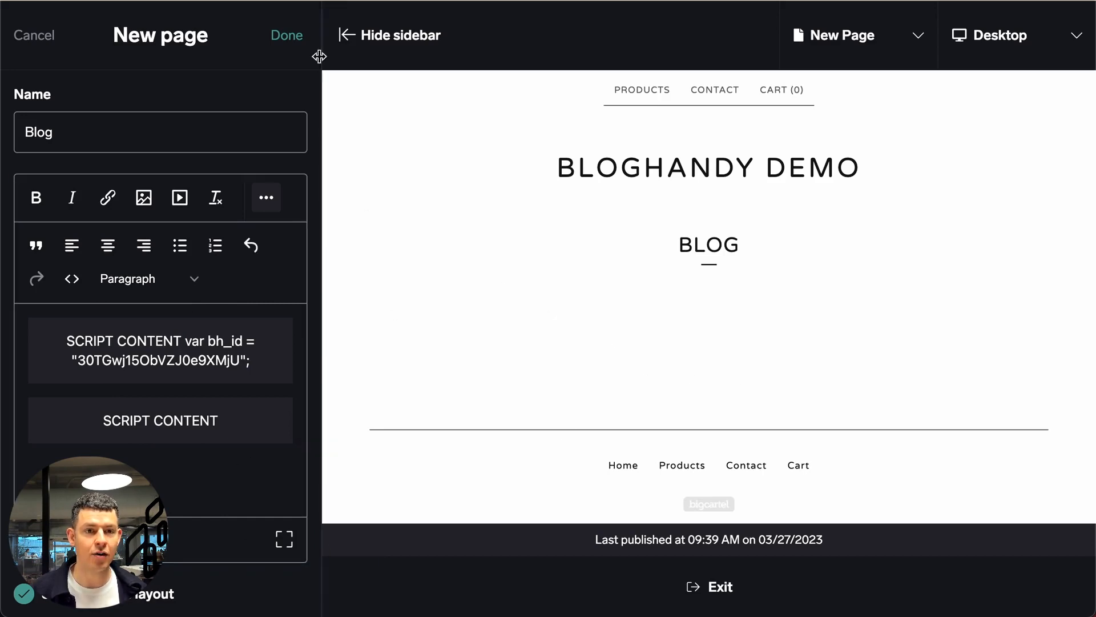
left_click(289, 42)
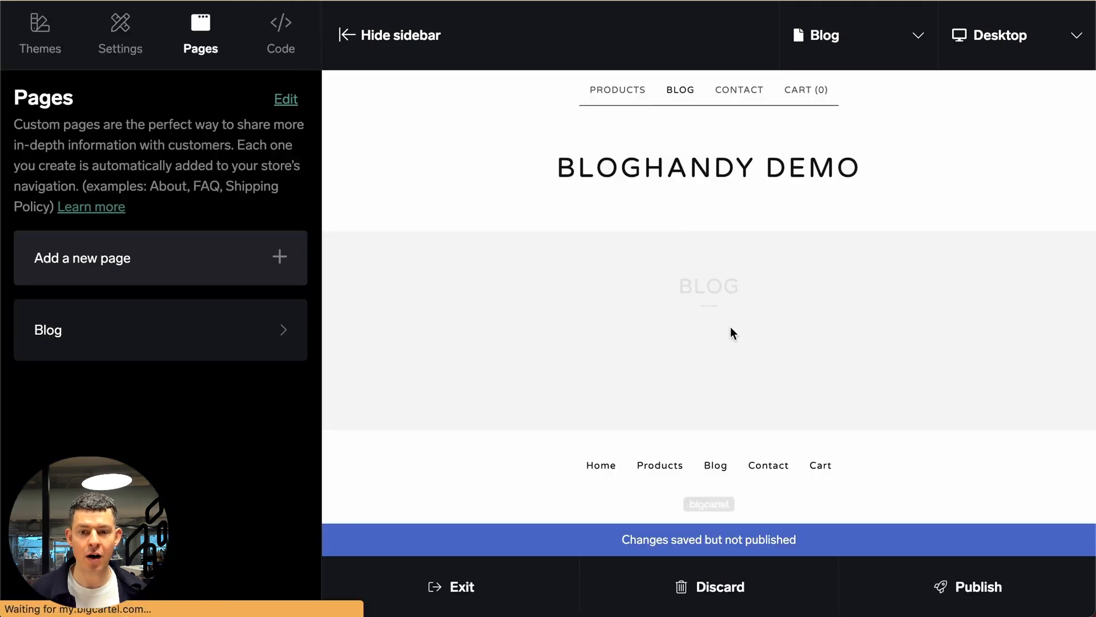
scroll(731, 333, "down", 2)
scroll(731, 332, "down", 2)
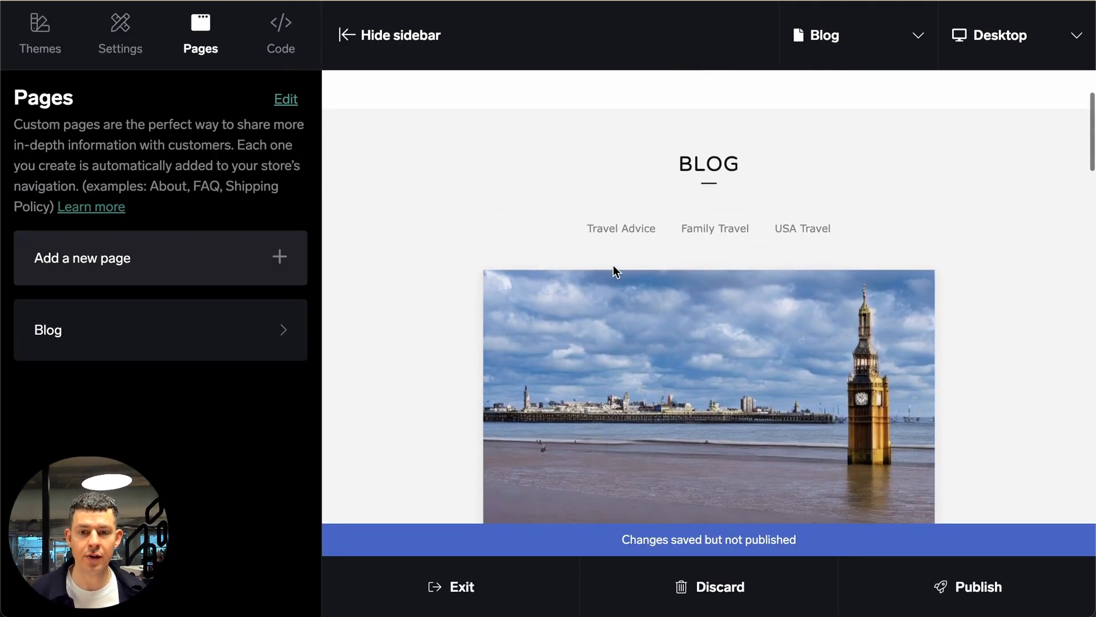
scroll(613, 265, "down", 3)
scroll(613, 265, "up", 5)
scroll(672, 220, "up", 1)
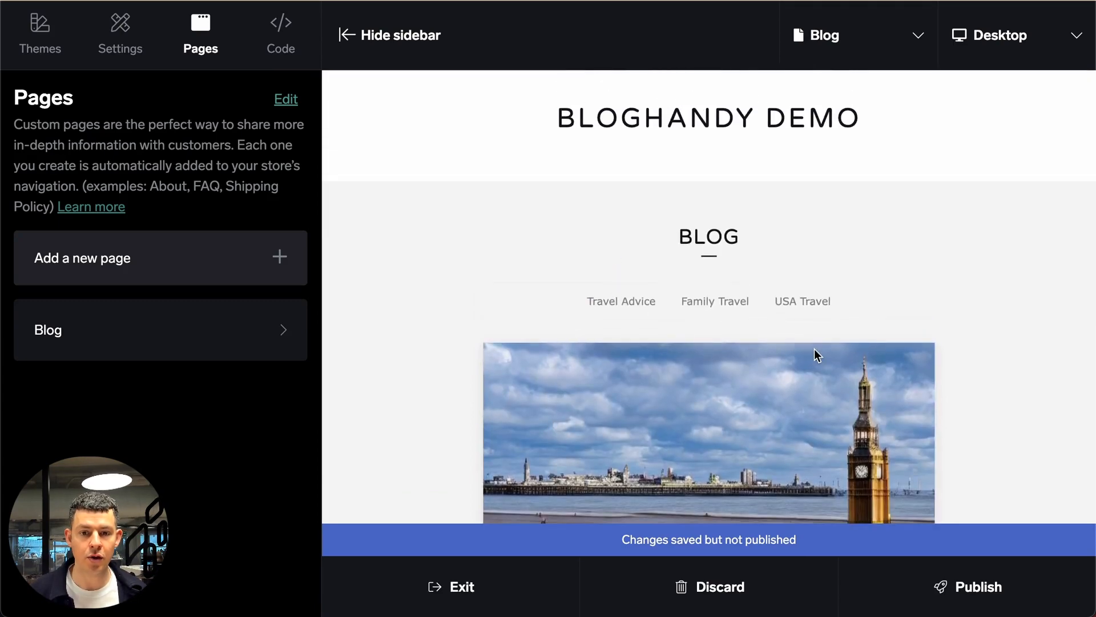
Publish the shop with the Blog page, confirm the alert, and exit to the account page.
left_click(979, 586)
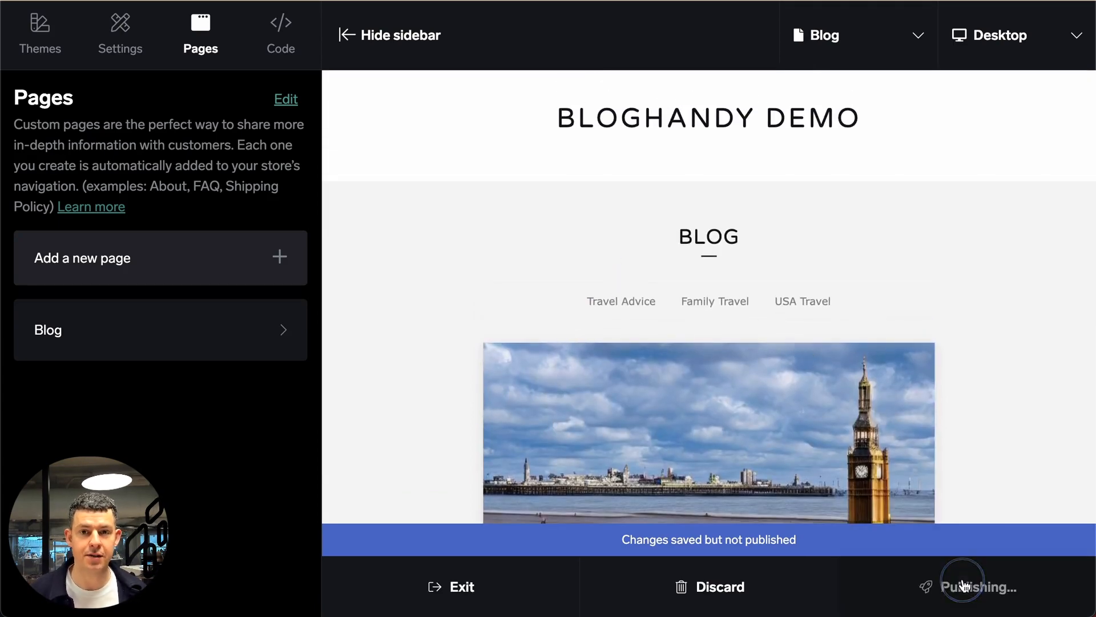
left_click(698, 84)
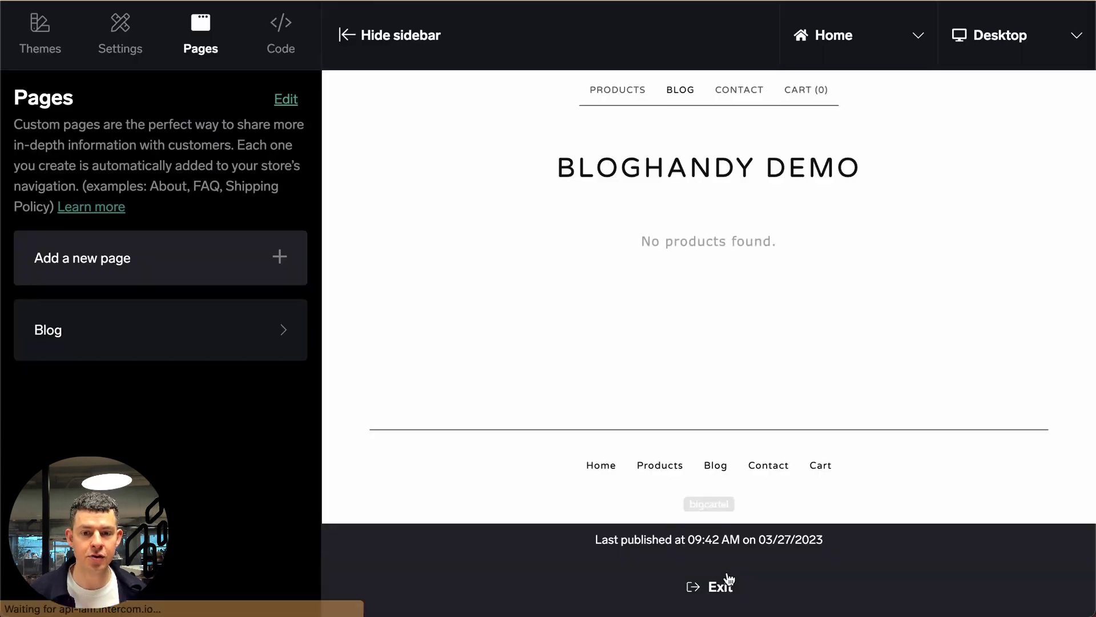
left_click(720, 586)
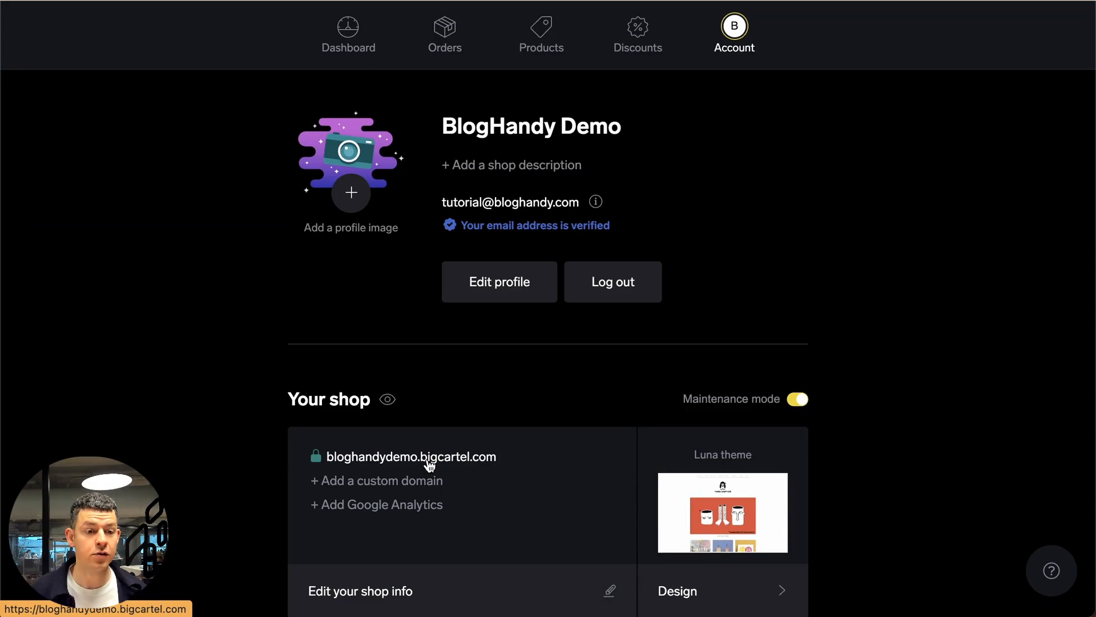
left_click(429, 463)
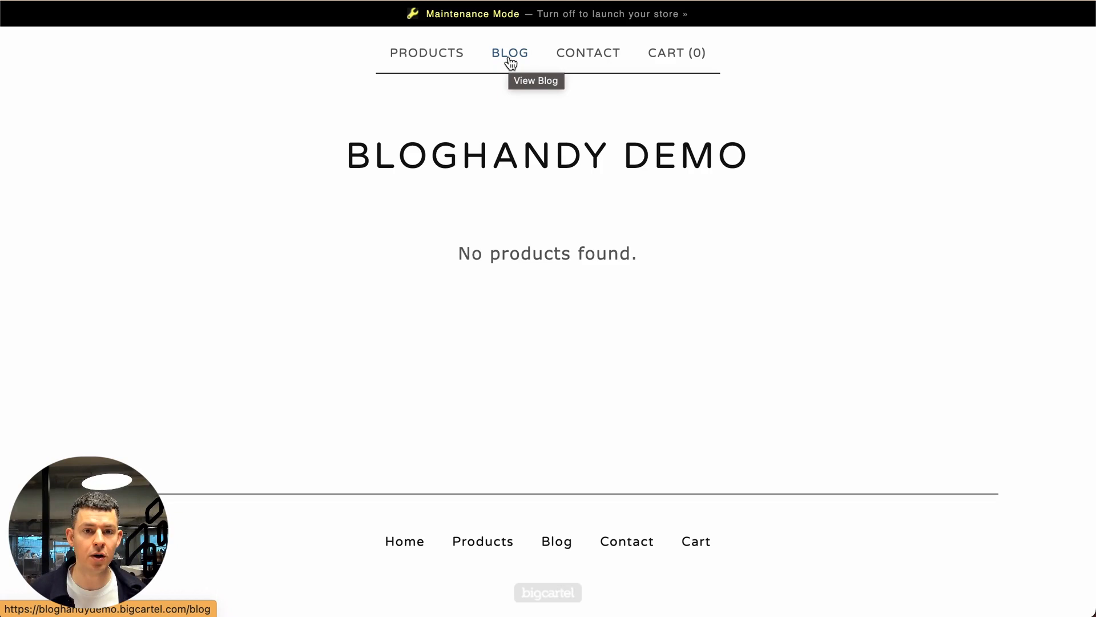
left_click(512, 54)
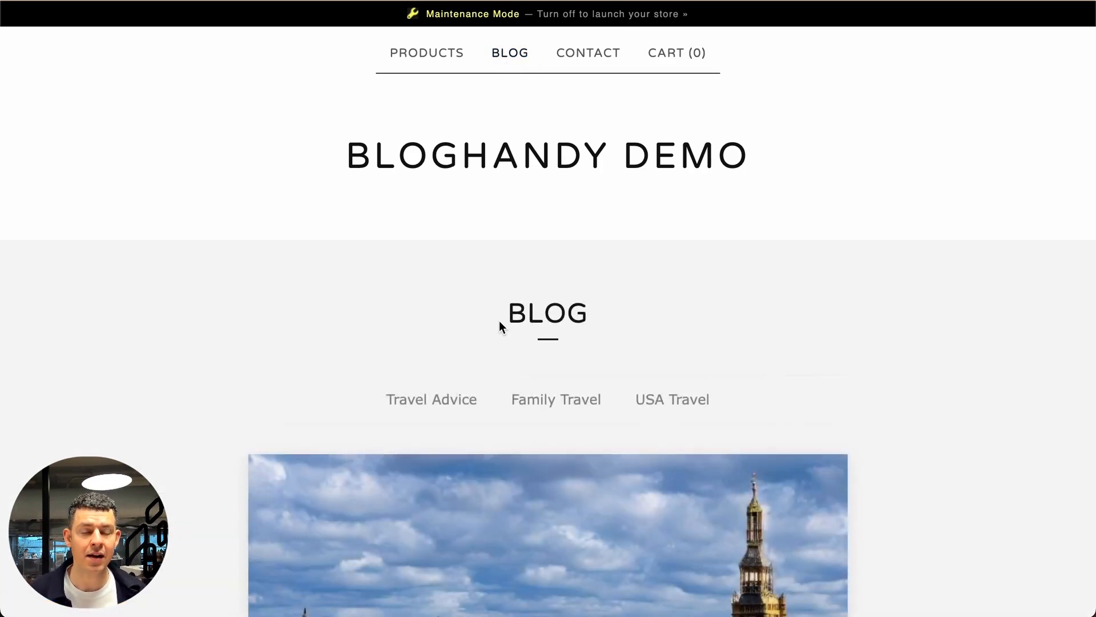
scroll(499, 321, "down", 6)
scroll(499, 321, "down", 4)
scroll(548, 300, "down", 2)
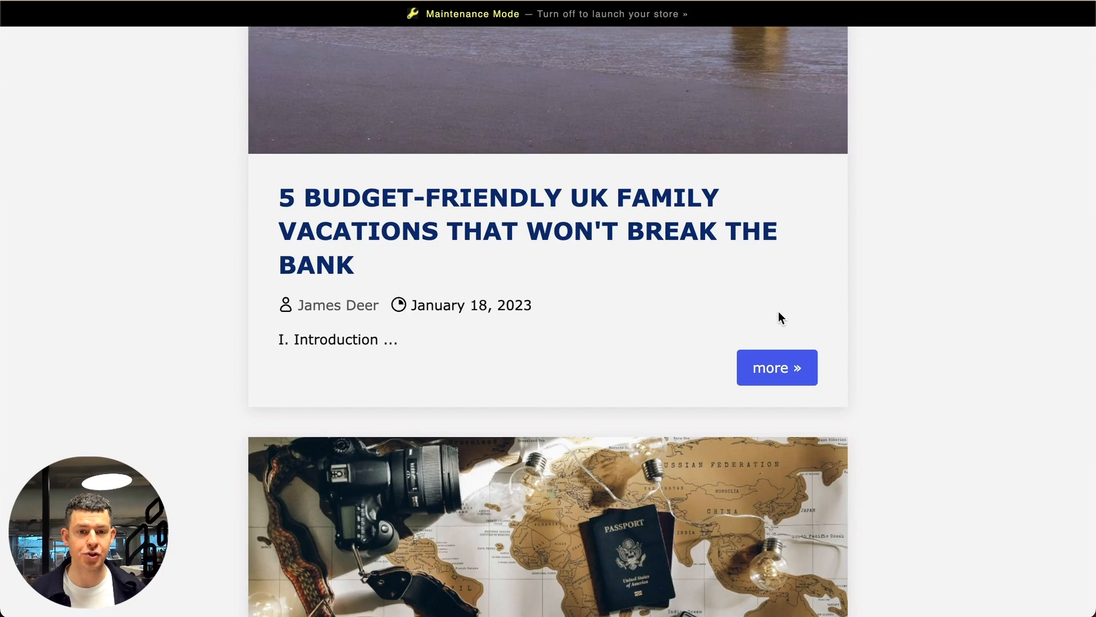
scroll(778, 311, "down", 5)
scroll(779, 311, "down", 5)
scroll(779, 311, "down", 5)
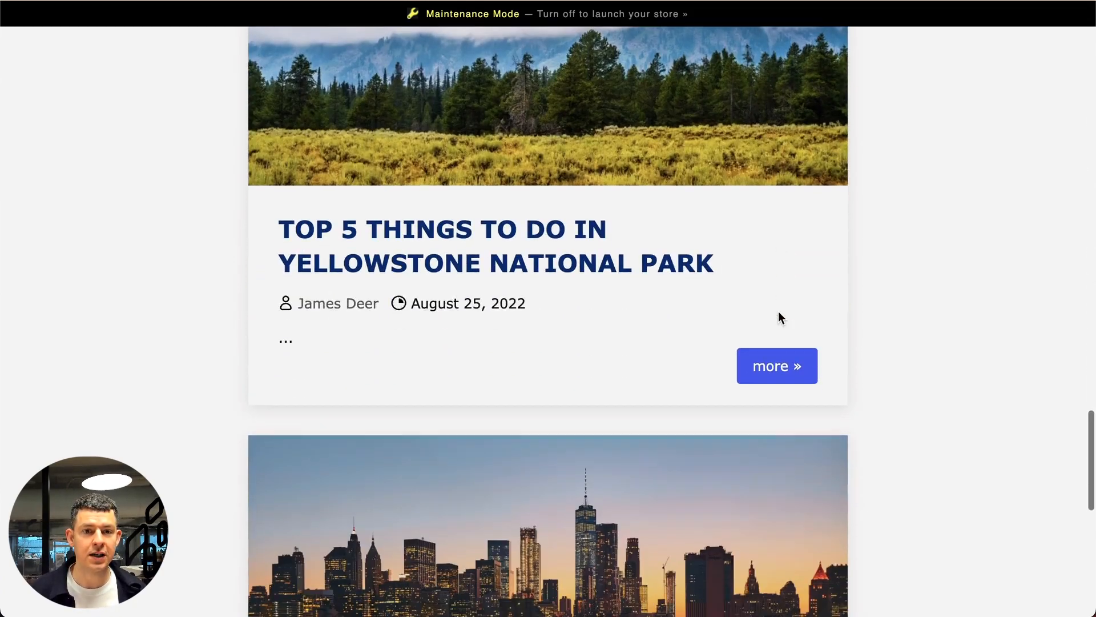
scroll(779, 311, "down", 2)
scroll(779, 311, "down", 3)
scroll(779, 311, "down", 5)
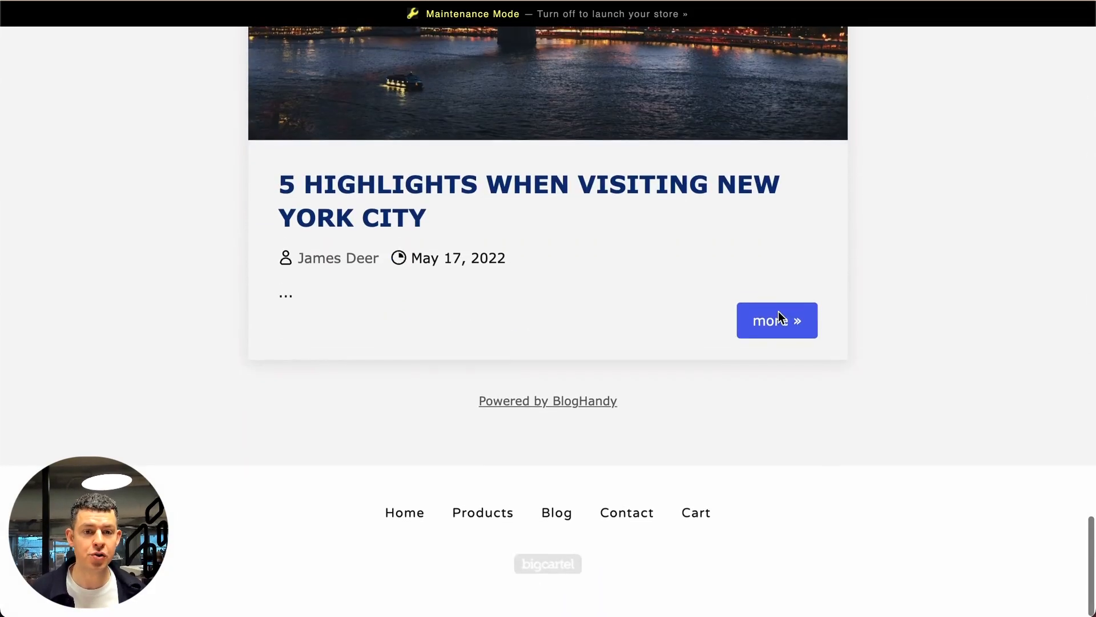
scroll(779, 311, "up", 5)
scroll(778, 311, "up", 5)
scroll(779, 311, "up", 2)
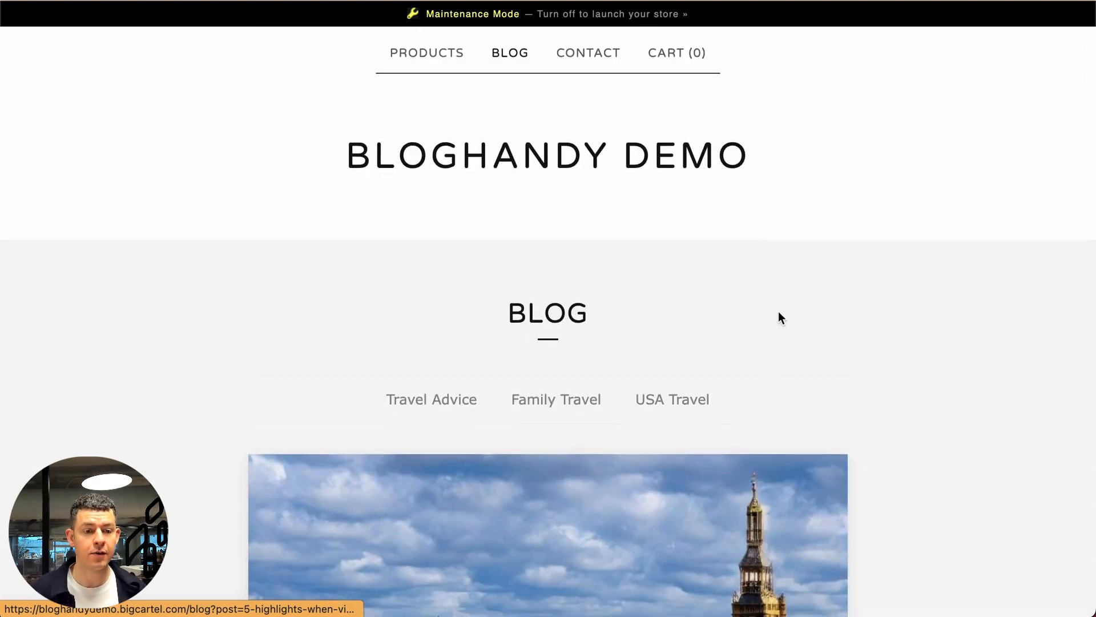
scroll(779, 311, "down", 3)
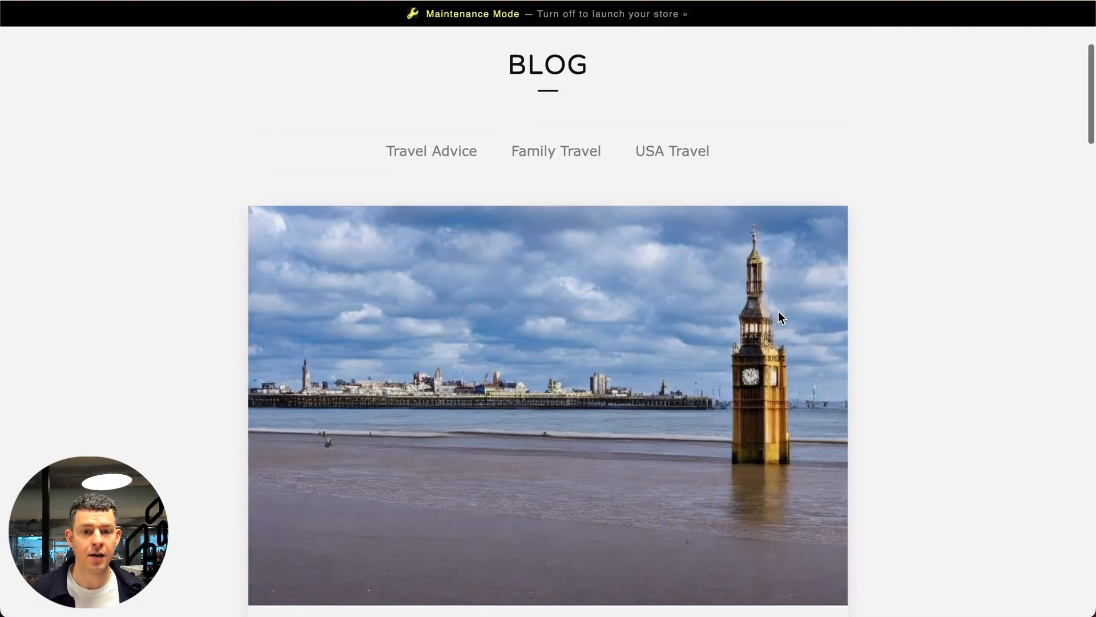
scroll(779, 311, "up", 3)
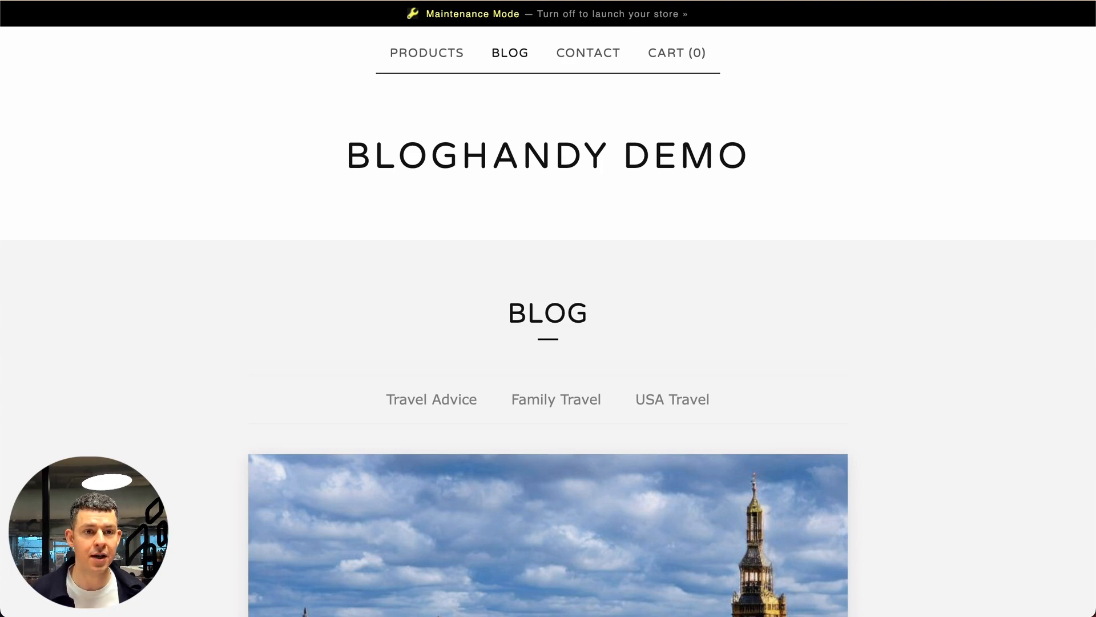
key("ctrl+Tab")
scroll(840, 172, "up", 5)
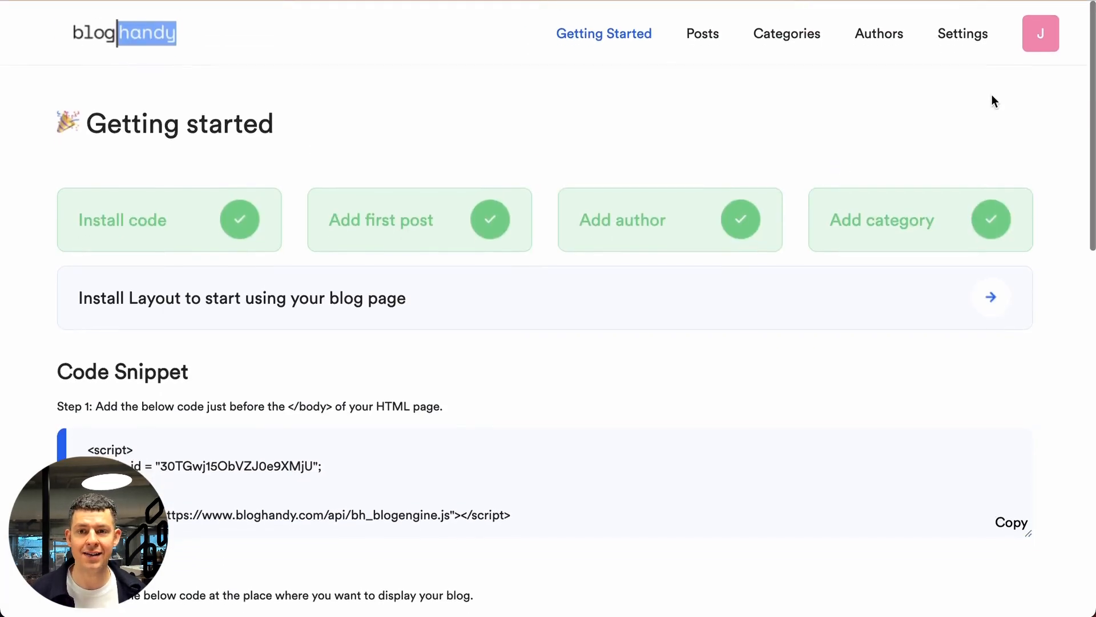
left_click(963, 33)
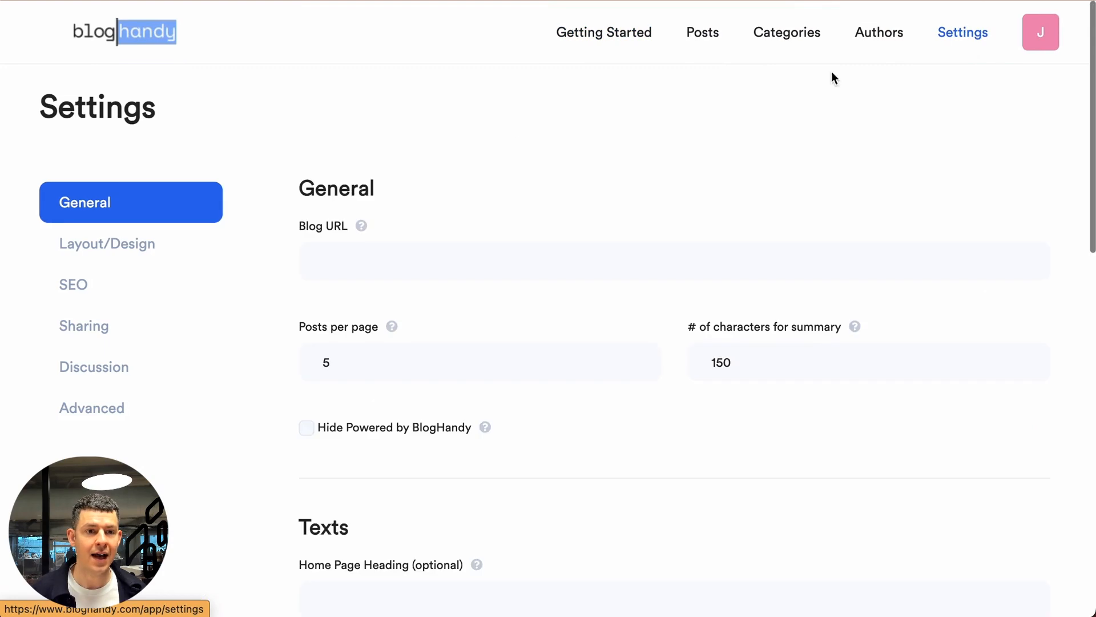
left_click(365, 261)
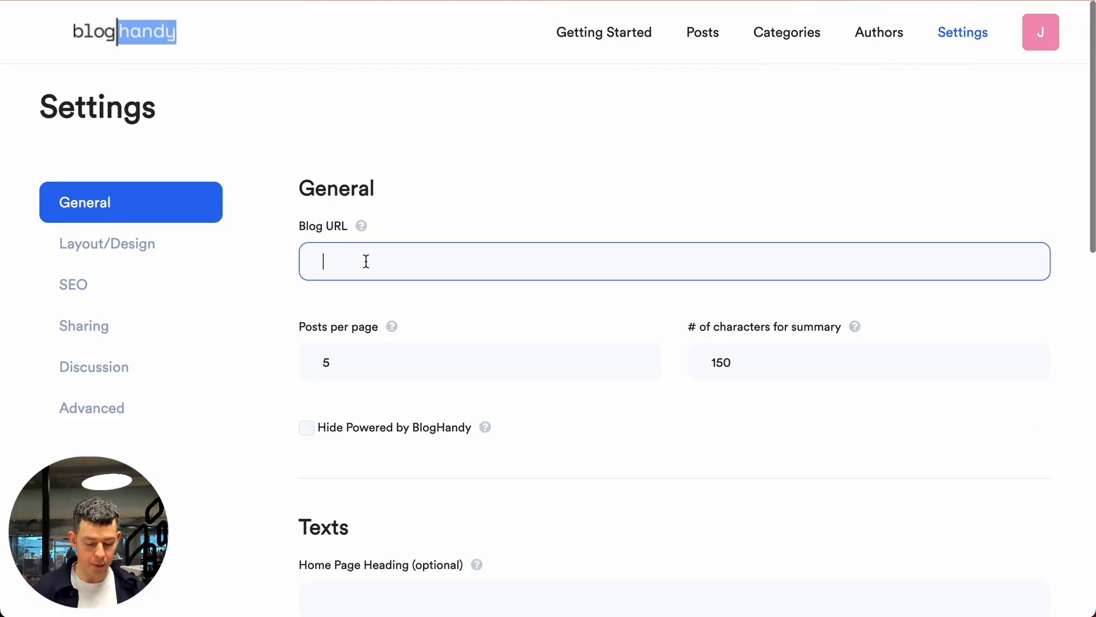
type("https://bloghandydemo.bigcartel.com/blog")
left_click(464, 220)
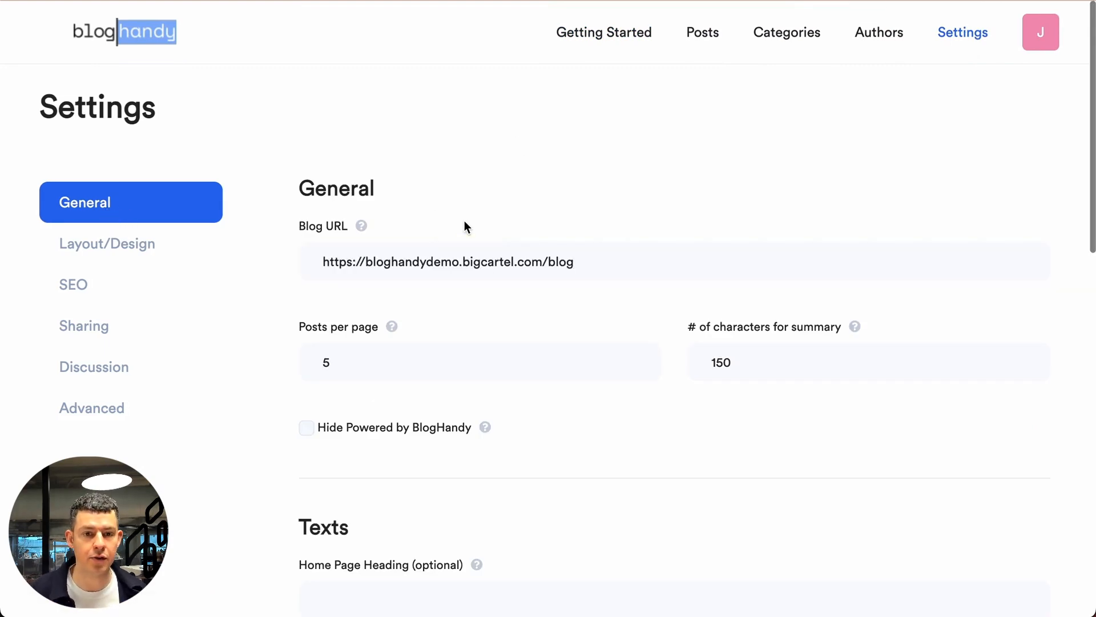
scroll(465, 221, "down", 2)
scroll(464, 227, "down", 10)
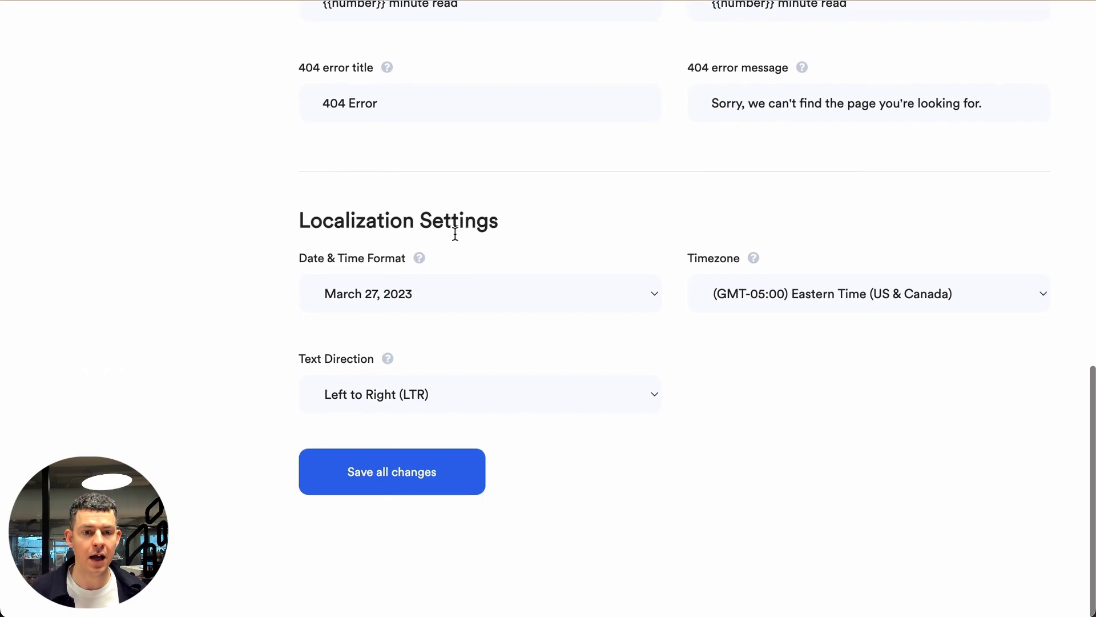
left_click(394, 484)
left_click(545, 419)
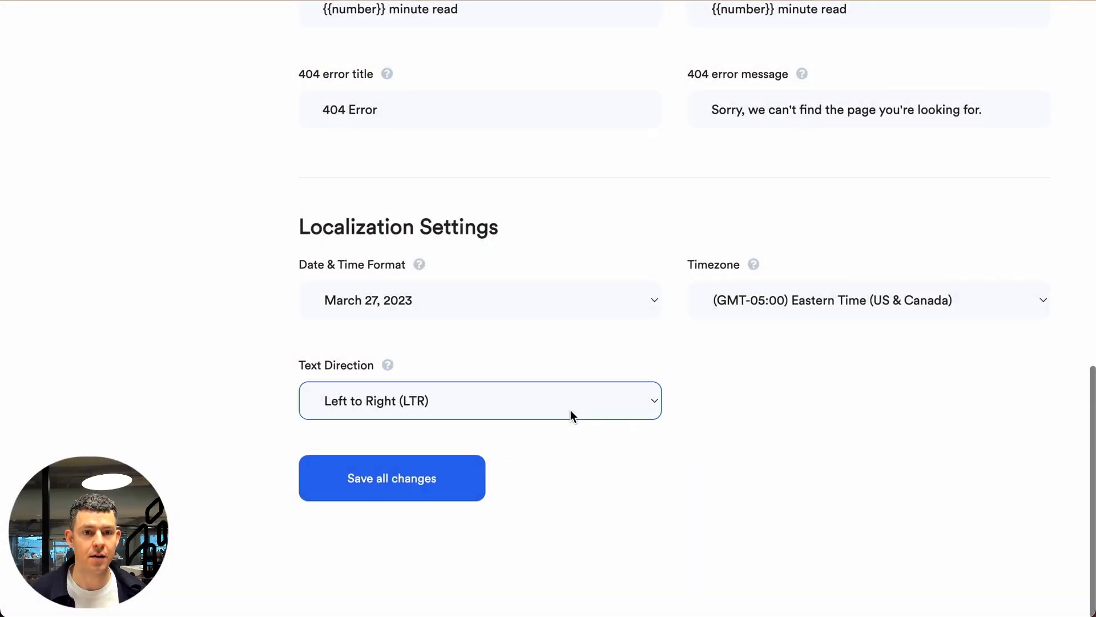
scroll(571, 410, "up", 10)
scroll(571, 417, "down", 1)
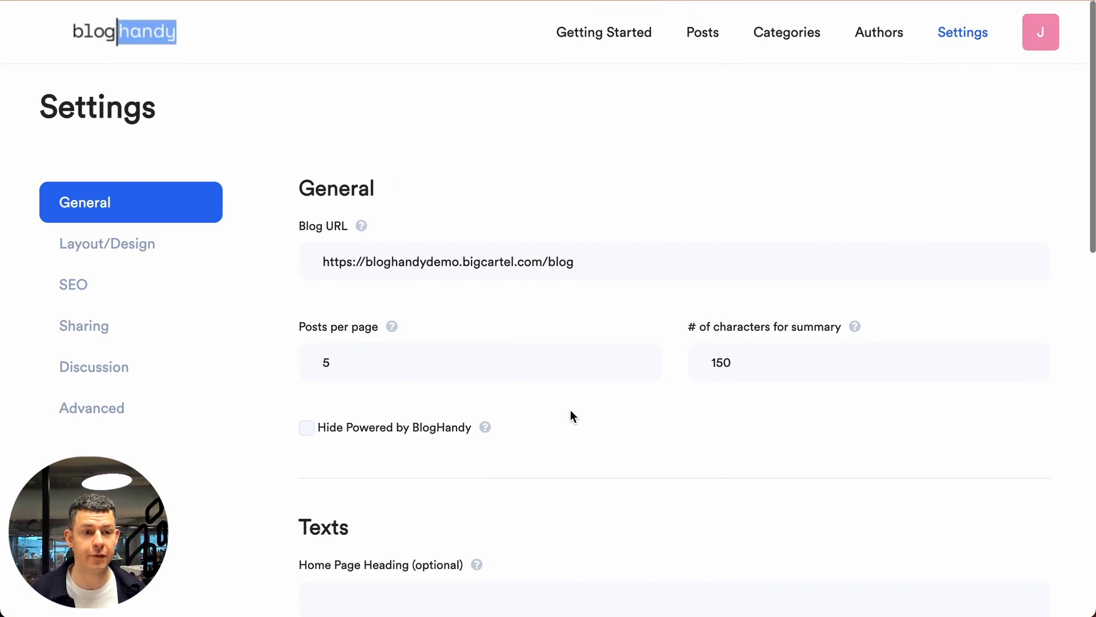
In Layout/Design, enable Classic as the main blog page layout and confirm the update.
left_click(107, 252)
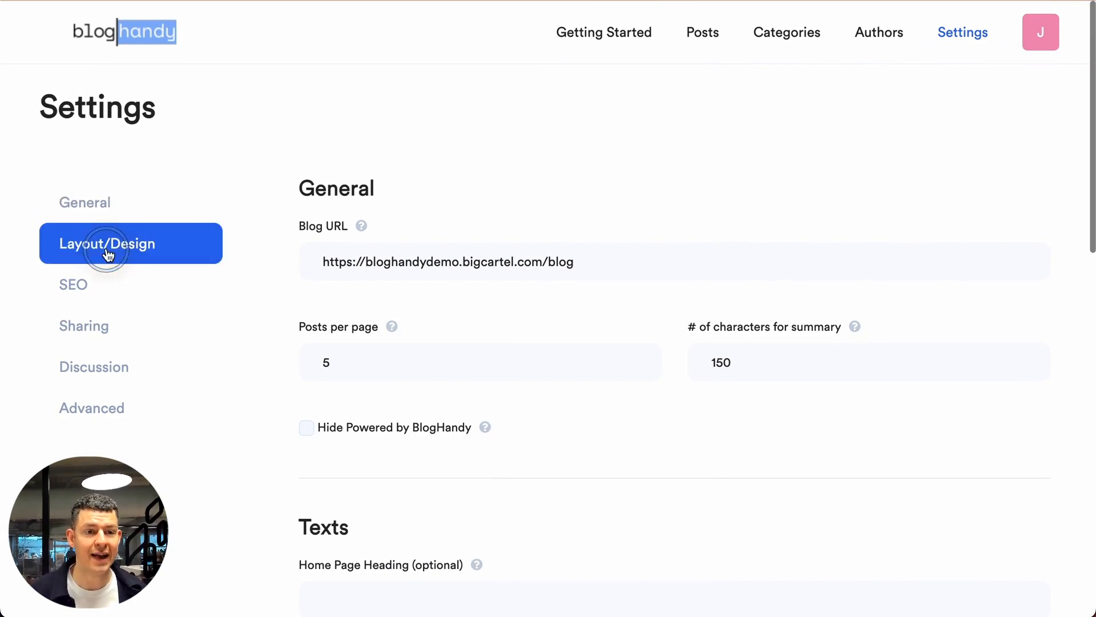
scroll(670, 251, "down", 3)
scroll(669, 252, "down", 4)
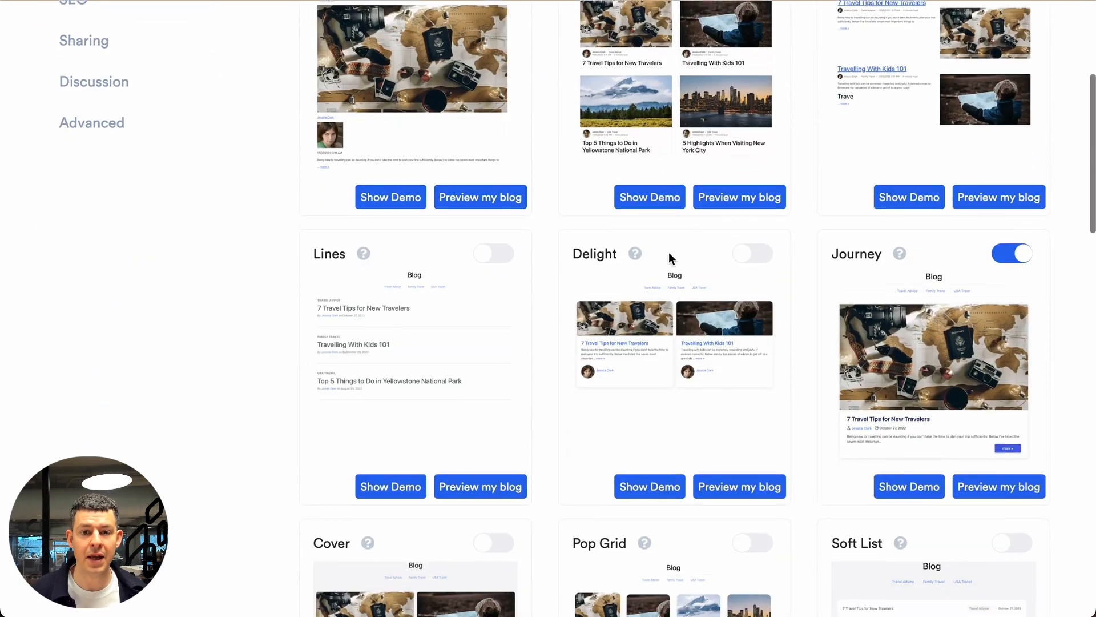
scroll(505, 334, "down", 4)
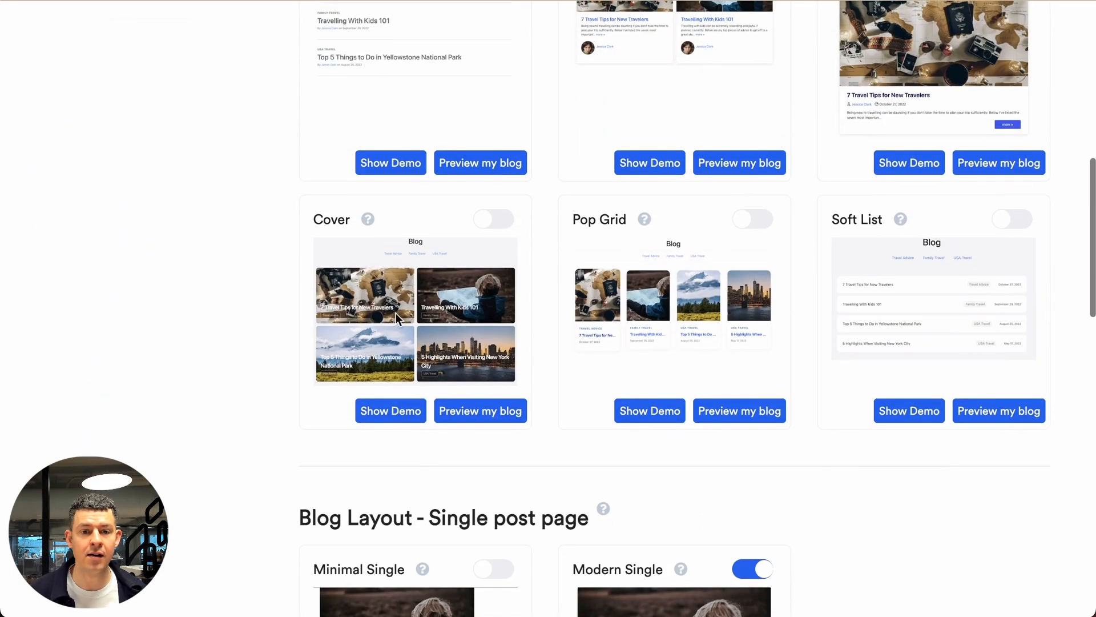
scroll(830, 214, "up", 2)
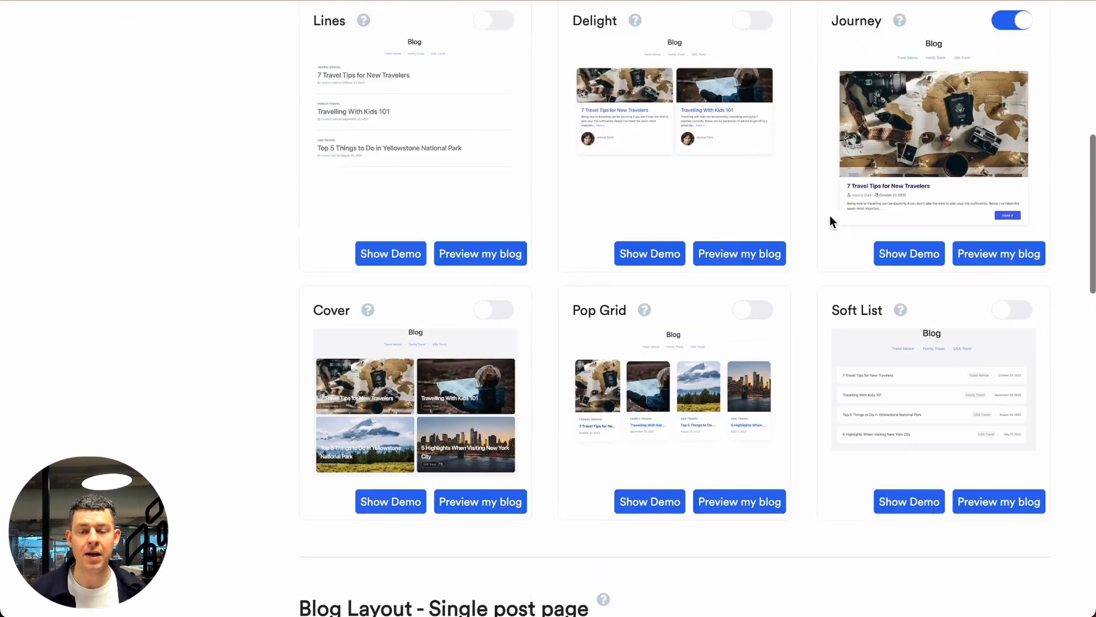
scroll(830, 215, "up", 2)
scroll(830, 216, "up", 1)
scroll(830, 216, "up", 3)
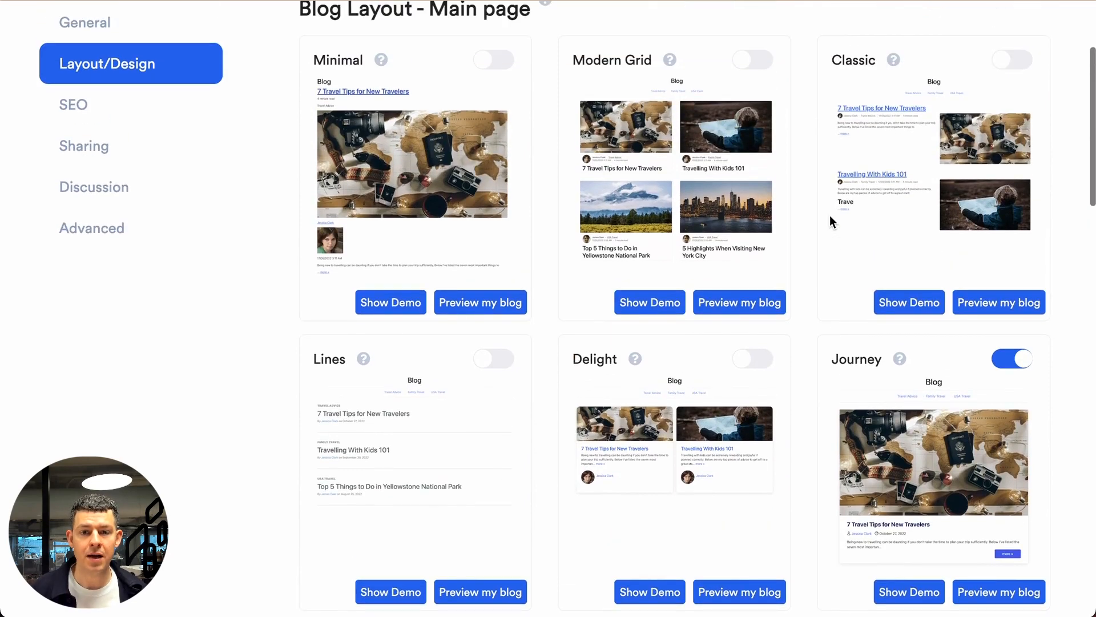
scroll(813, 235, "up", 1)
left_click(1011, 121)
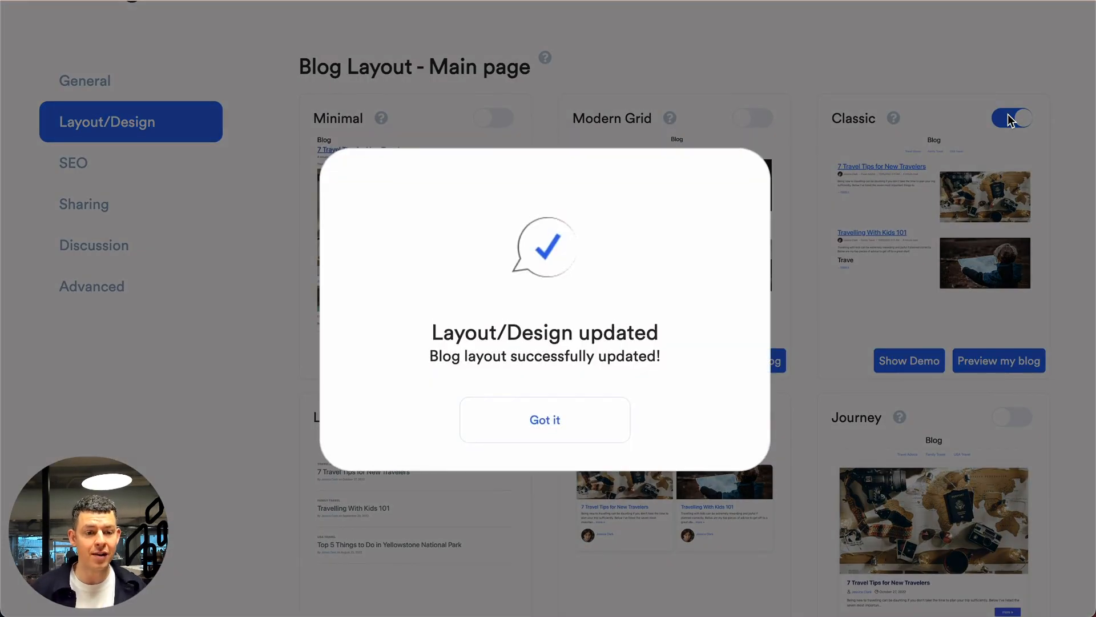
left_click(571, 420)
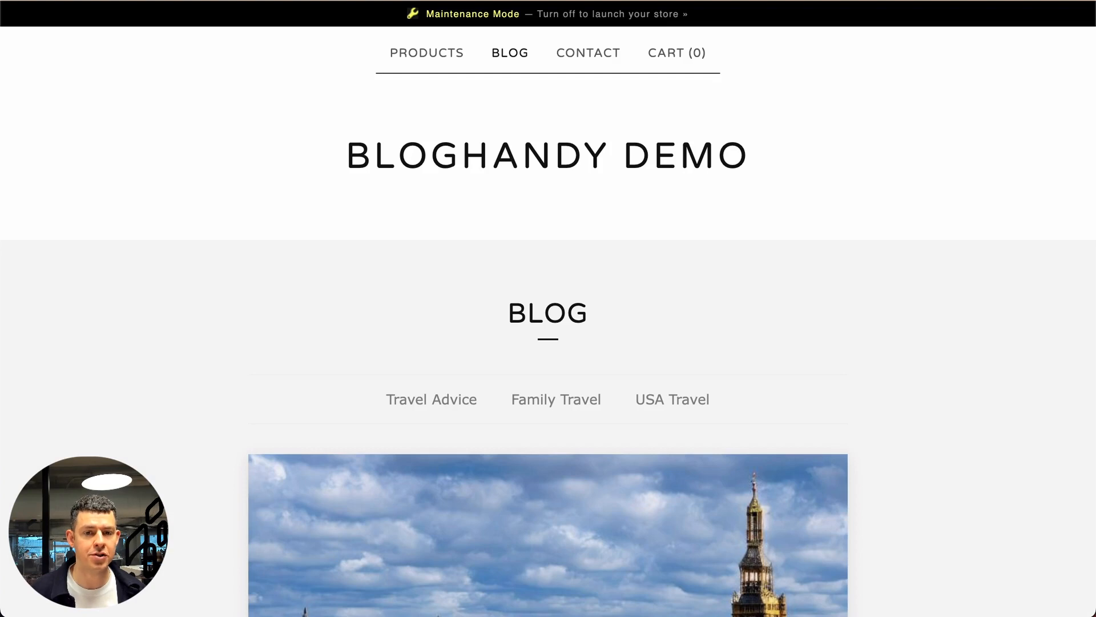
scroll(302, 207, "down", 4)
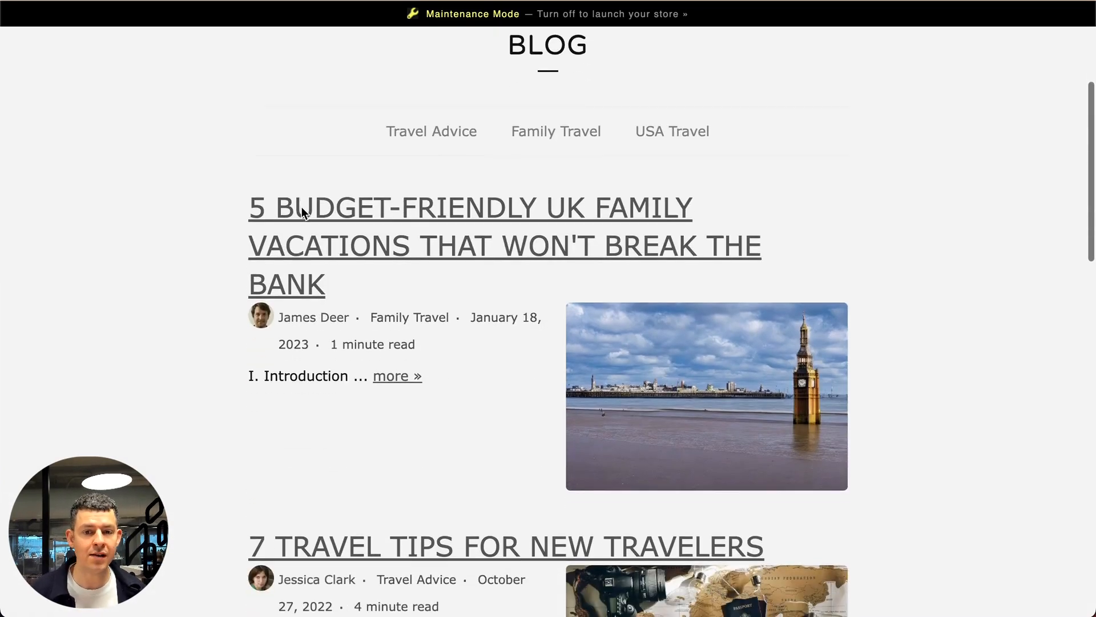
scroll(302, 207, "down", 3)
scroll(302, 210, "down", 2)
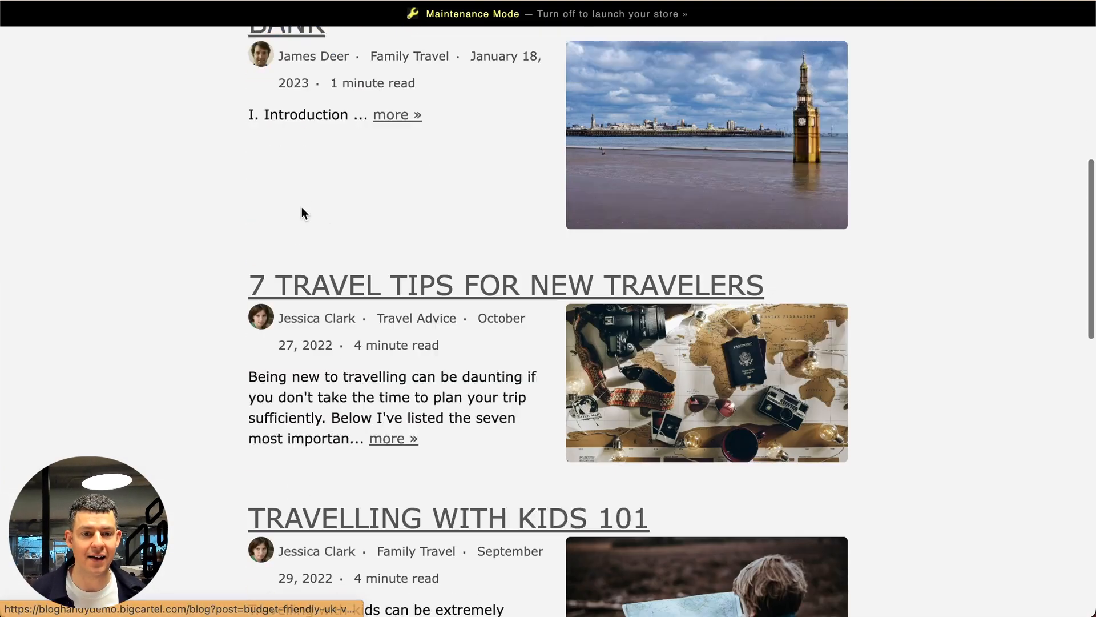
scroll(301, 207, "down", 1)
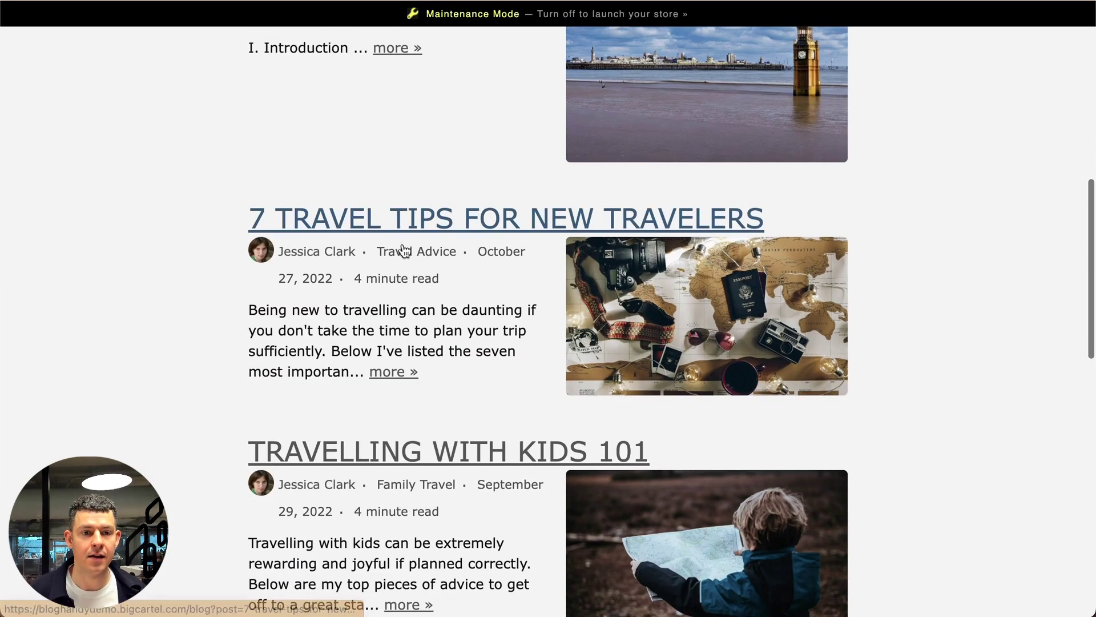
Read the 7 Travel Tips for New Travelers post, then return via Back to Blog.
left_click(532, 230)
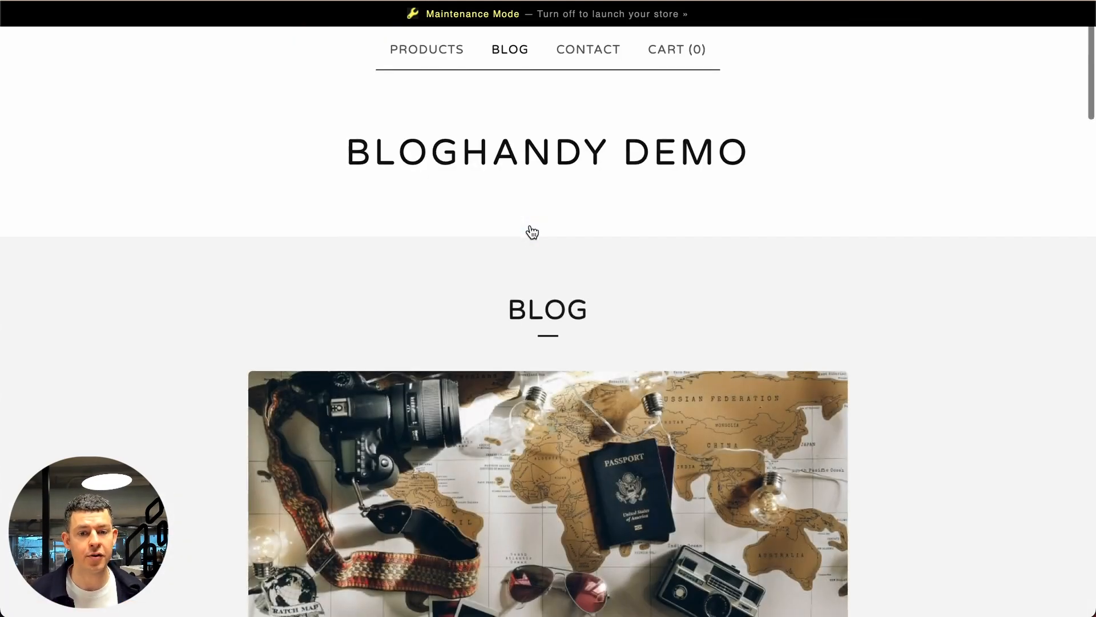
scroll(543, 276, "down", 8)
scroll(558, 358, "down", 5)
scroll(557, 358, "down", 8)
scroll(557, 358, "down", 7)
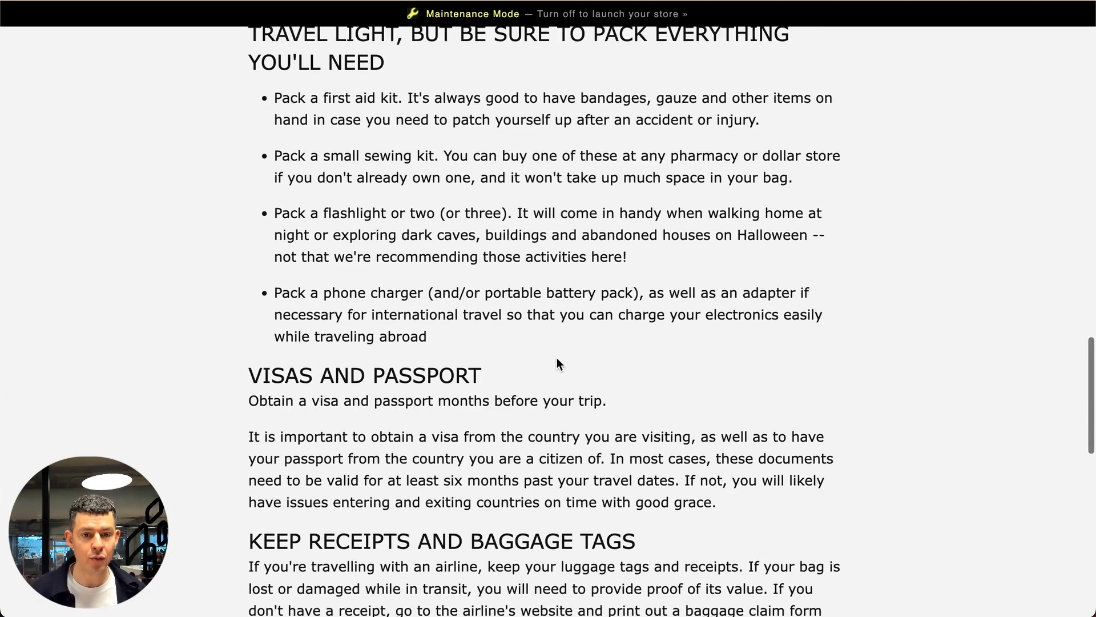
scroll(556, 357, "down", 1)
scroll(556, 358, "down", 4)
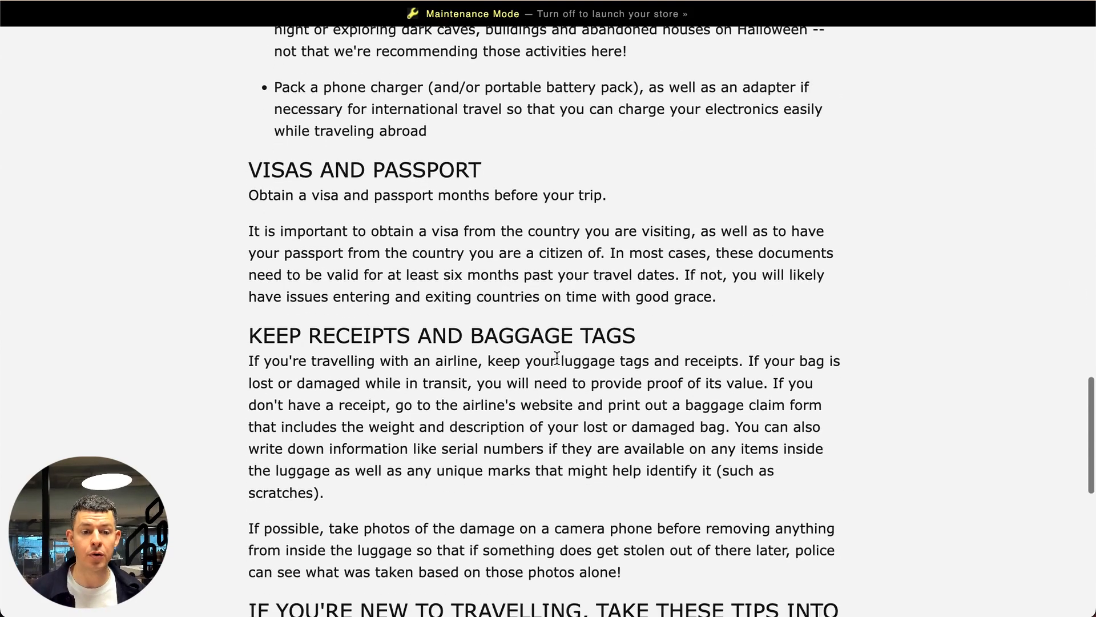
scroll(557, 357, "down", 3)
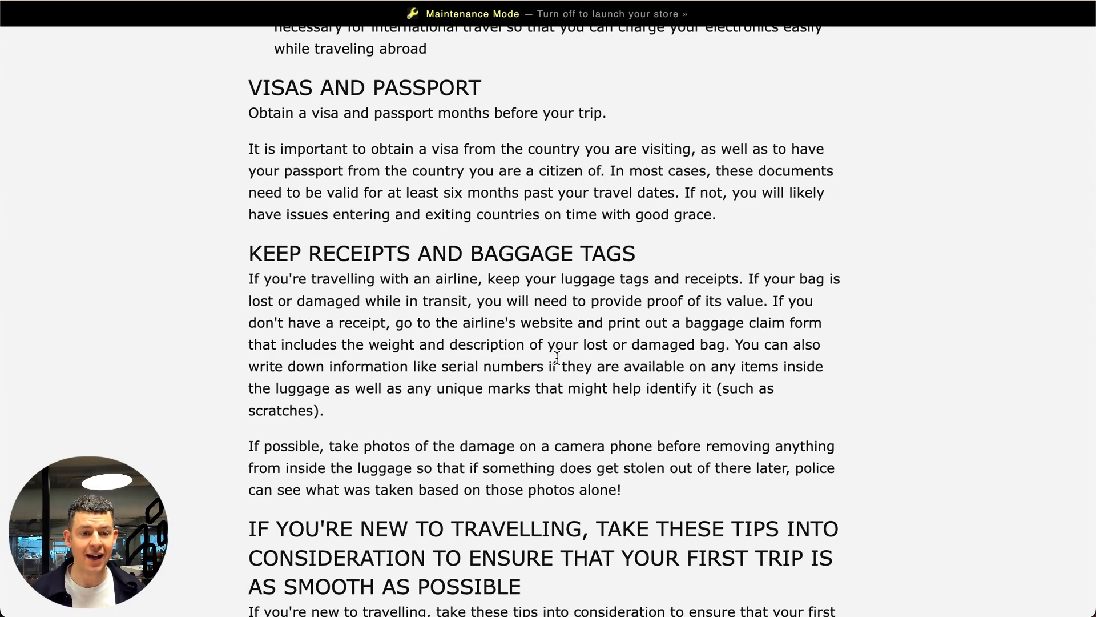
scroll(556, 358, "down", 8)
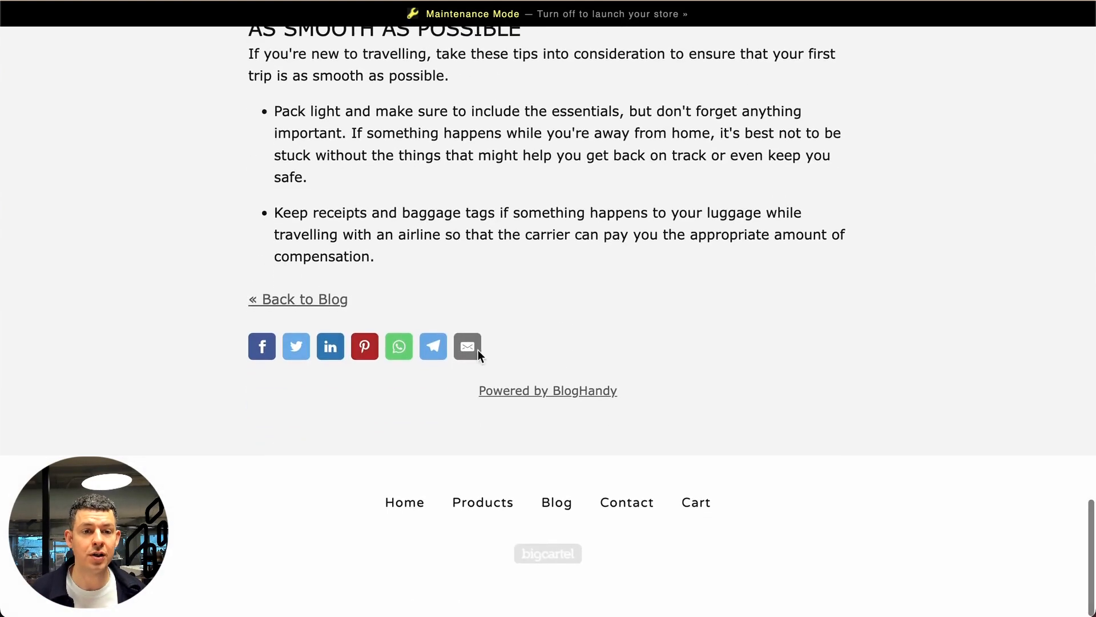
scroll(557, 357, "up", 1)
left_click(304, 314)
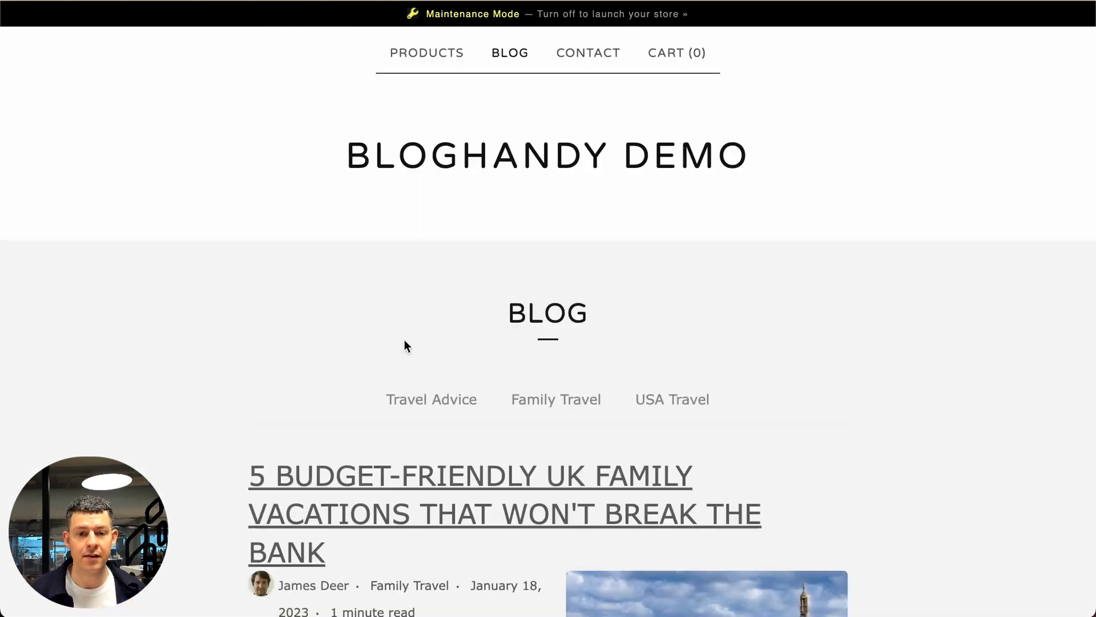
scroll(405, 340, "down", 3)
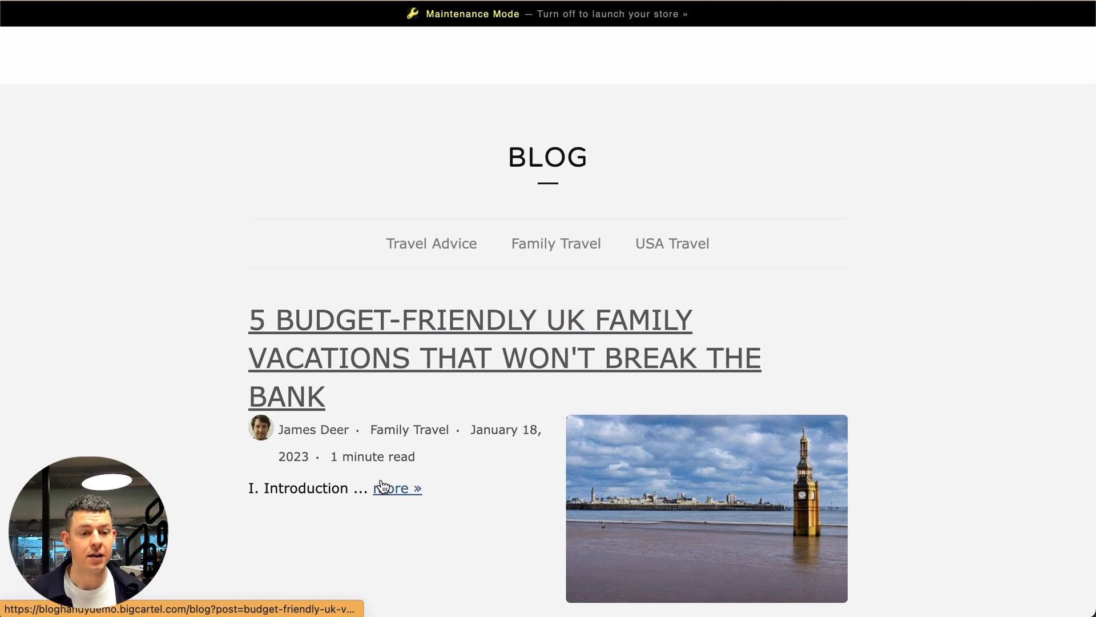
scroll(382, 484, "down", 3)
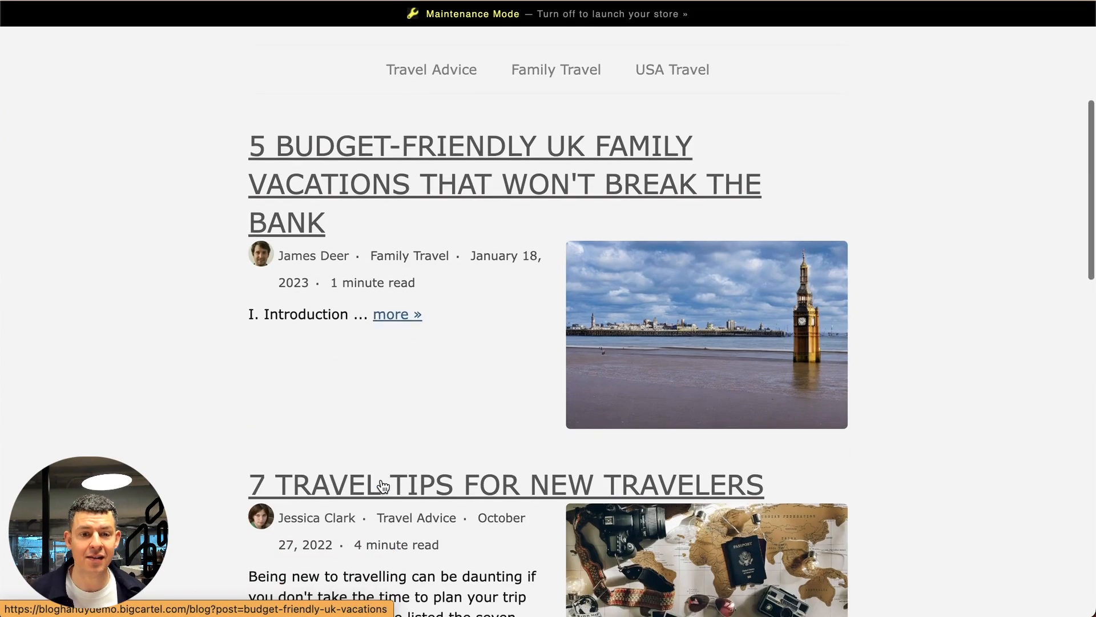
scroll(382, 484, "down", 2)
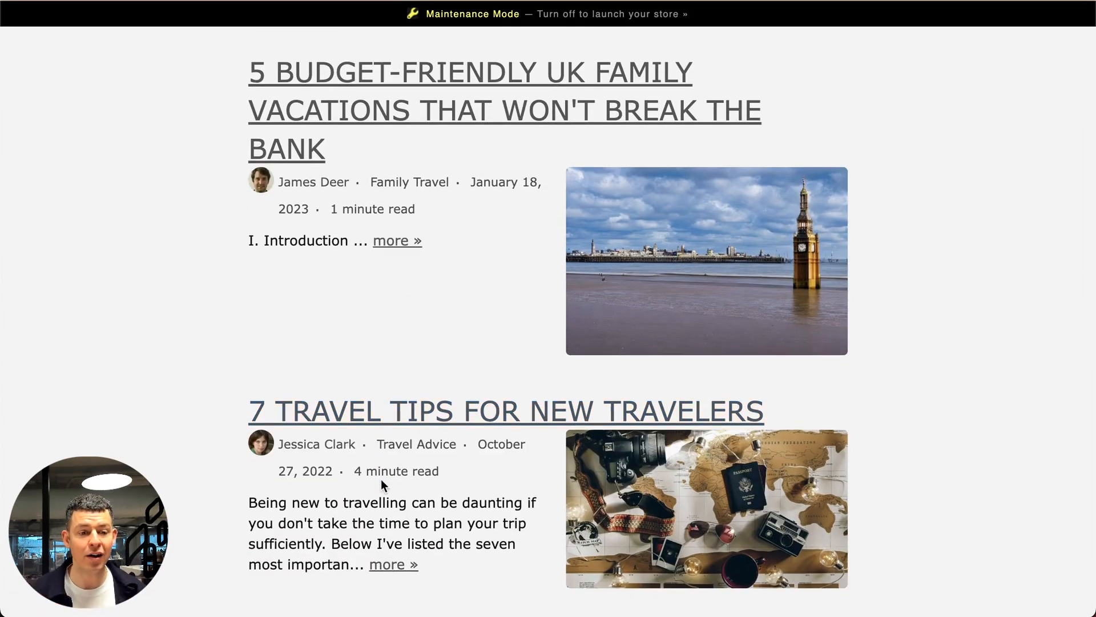
scroll(382, 485, "up", 8)
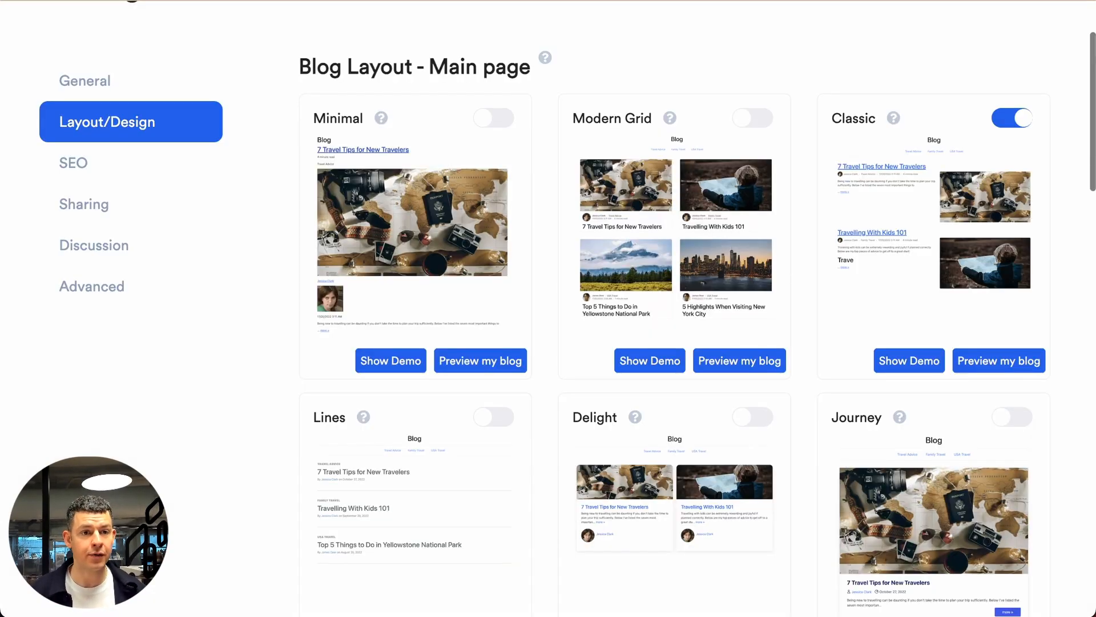
scroll(589, 216, "down", 5)
scroll(589, 216, "down", 5)
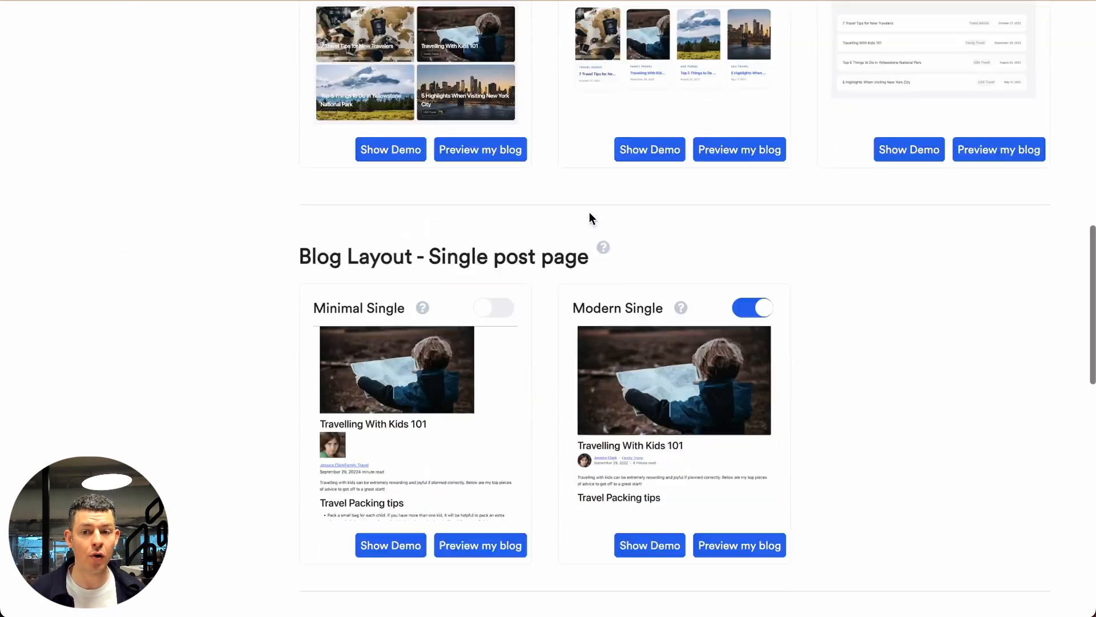
scroll(589, 217, "down", 8)
scroll(589, 217, "down", 1)
Focus the empty Custom CSS textarea in BlogHandy's layout settings.
left_click(415, 296)
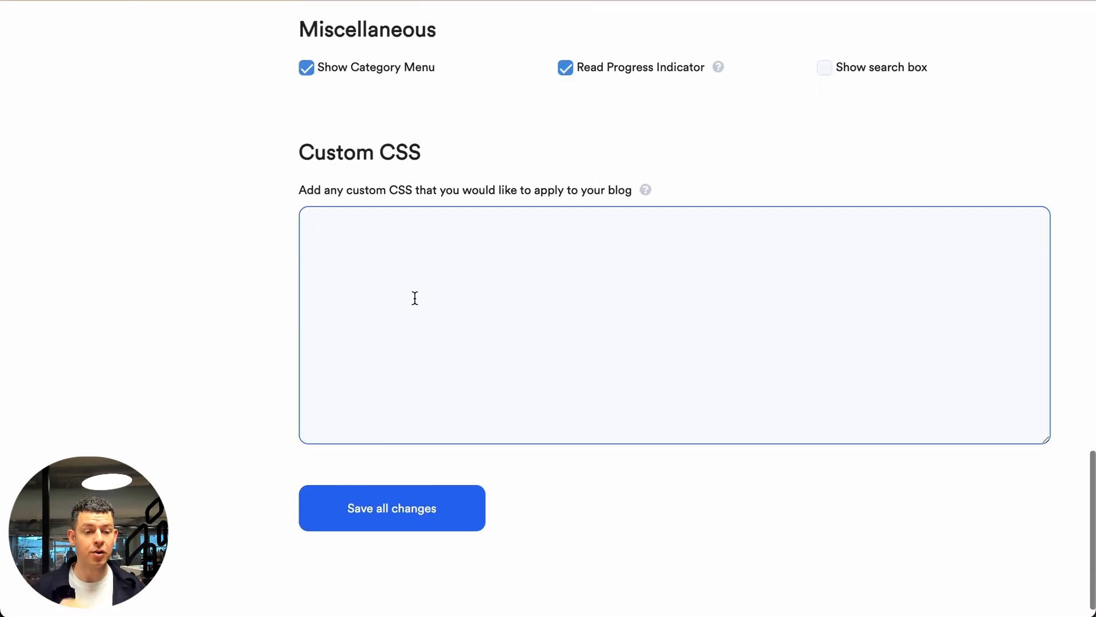